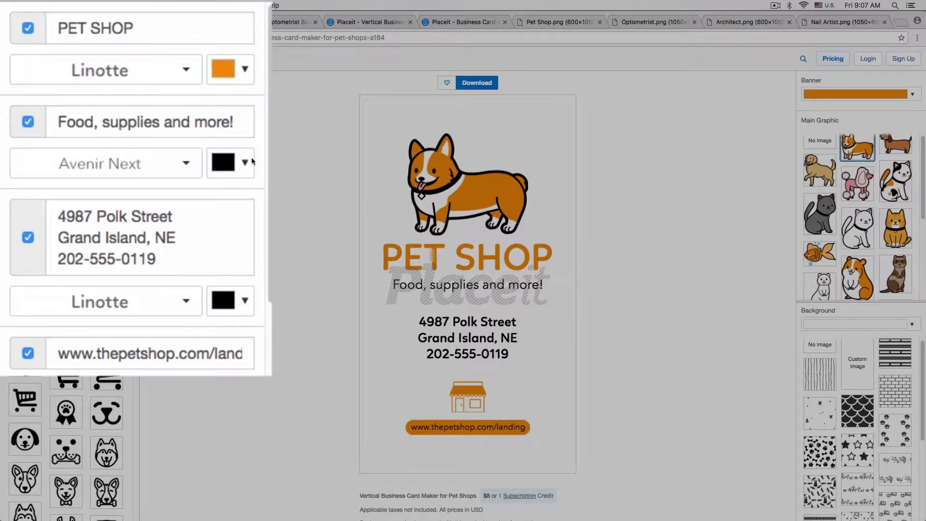
- Try Arvo on the PET SHOP heading and settle on bold italic Asap as its font
click(28, 29)
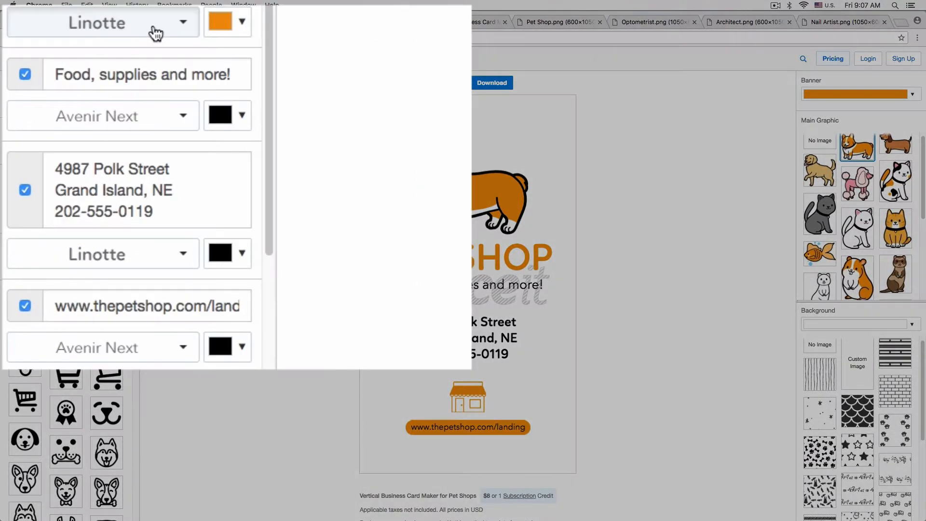
click(82, 105)
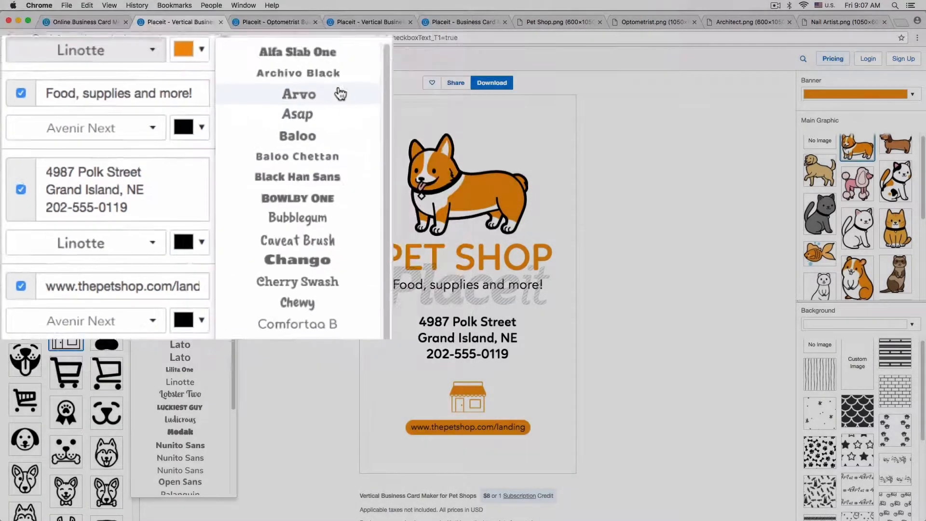
click(403, 78)
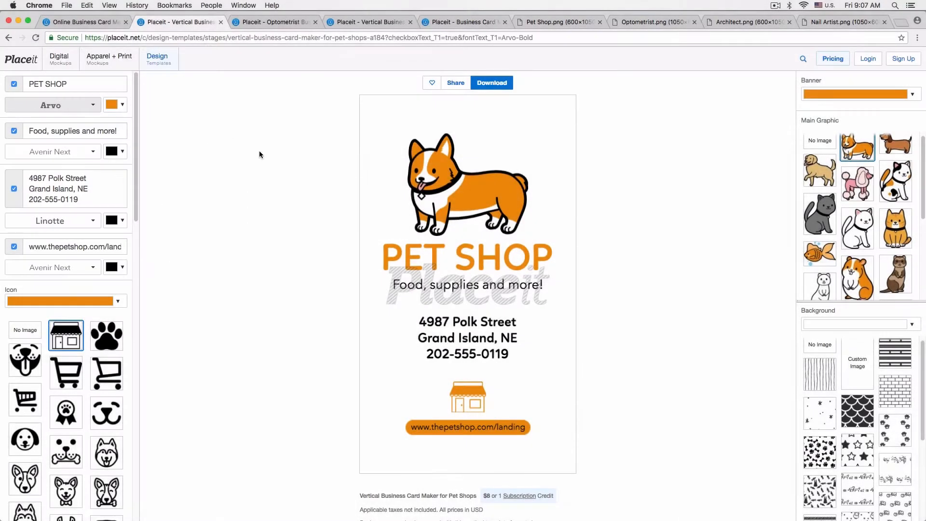
click(70, 105)
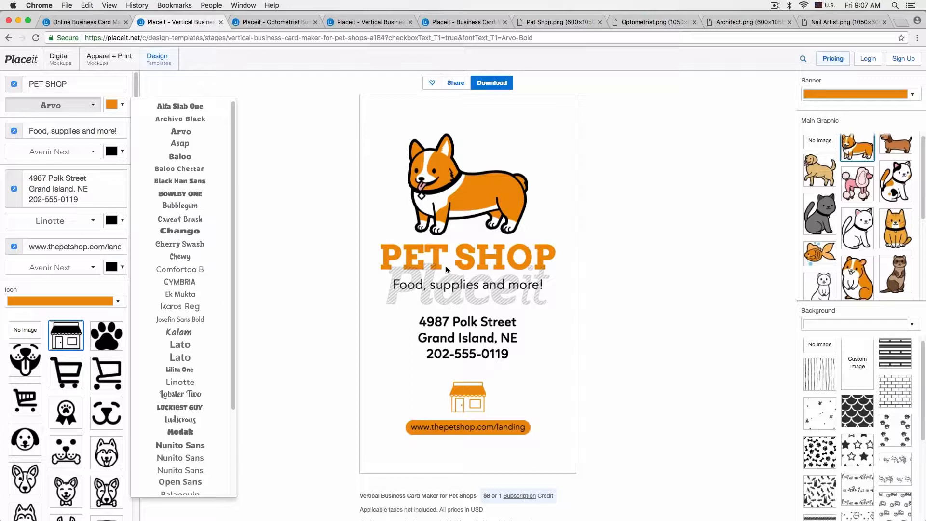
click(222, 143)
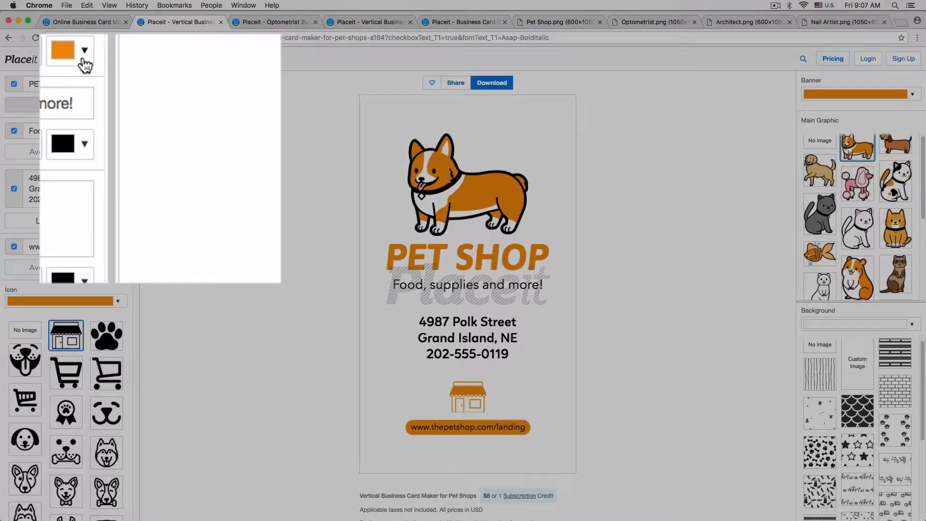
- Try the custom colour #ea3c16 on the PET SHOP heading and restore its orange #ee9107
click(83, 61)
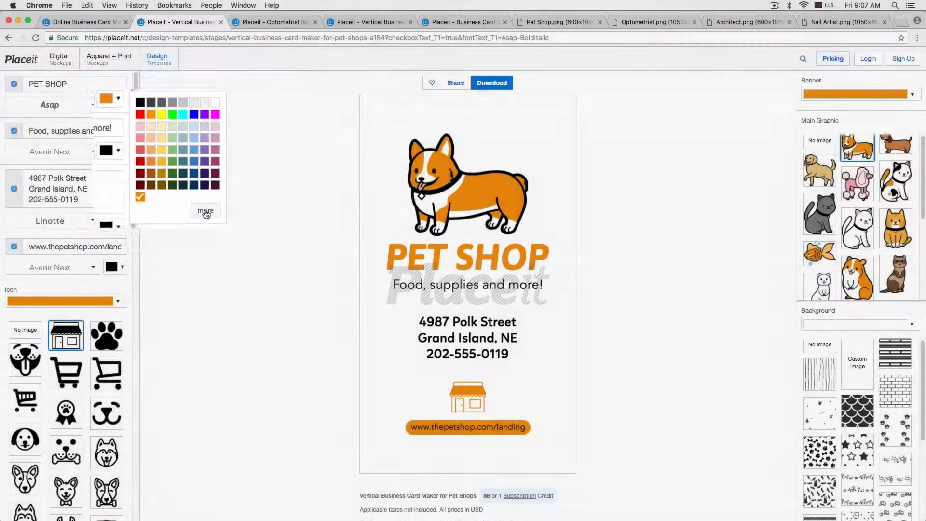
click(241, 252)
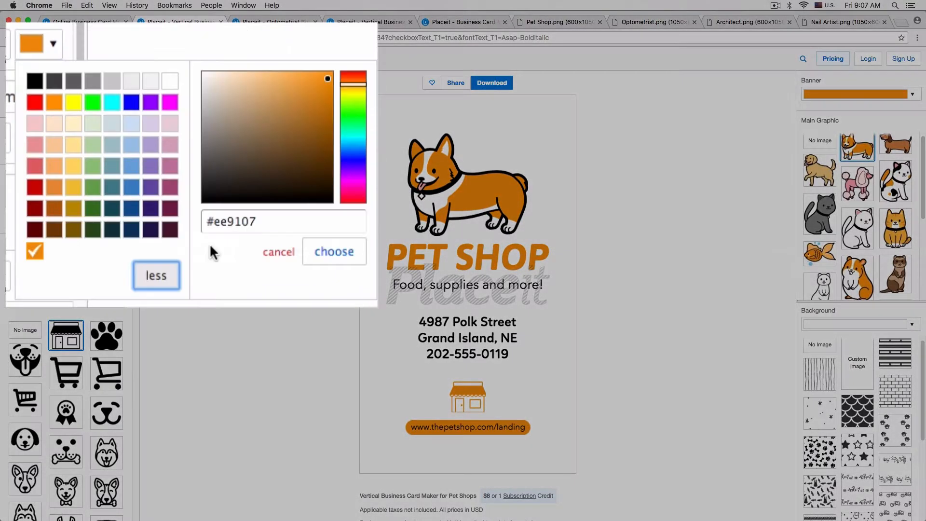
mouse_move(353, 85)
mouse_down()
mouse_move(364, 141)
mouse_move(362, 89)
mouse_move(355, 179)
mouse_move(360, 91)
mouse_up()
drag(272, 96, 315, 90)
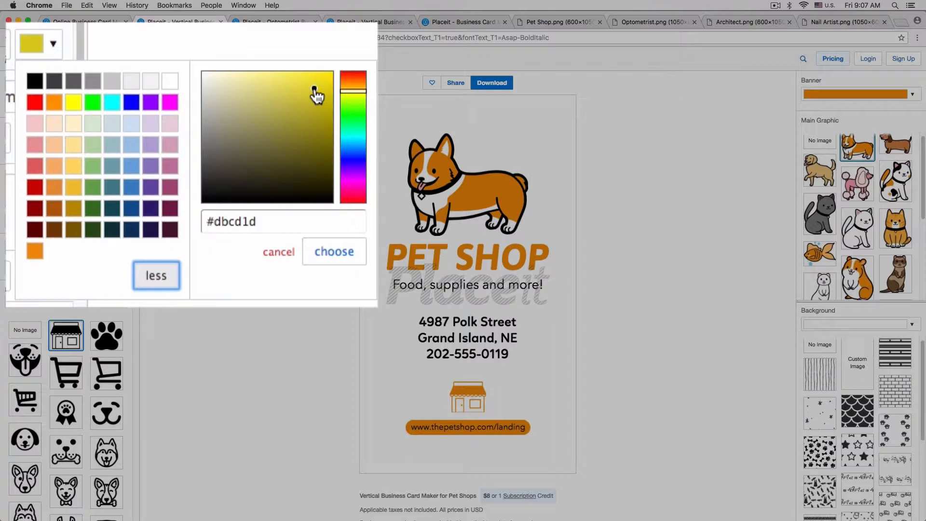
click(287, 221)
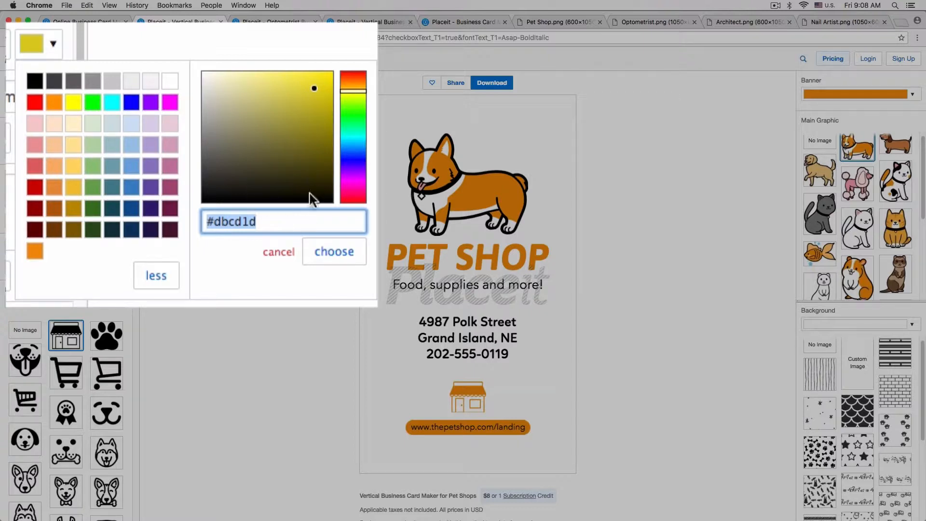
click(354, 89)
drag(351, 84, 319, 81)
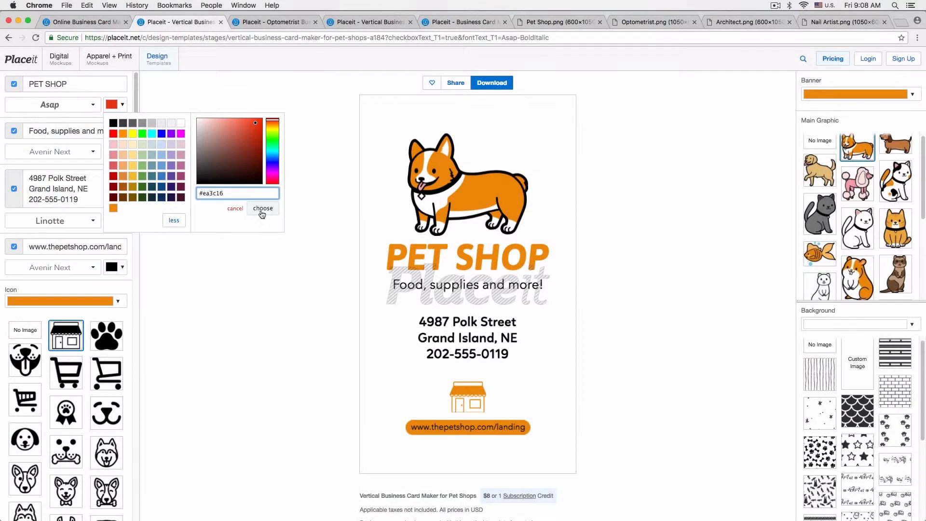
click(261, 209)
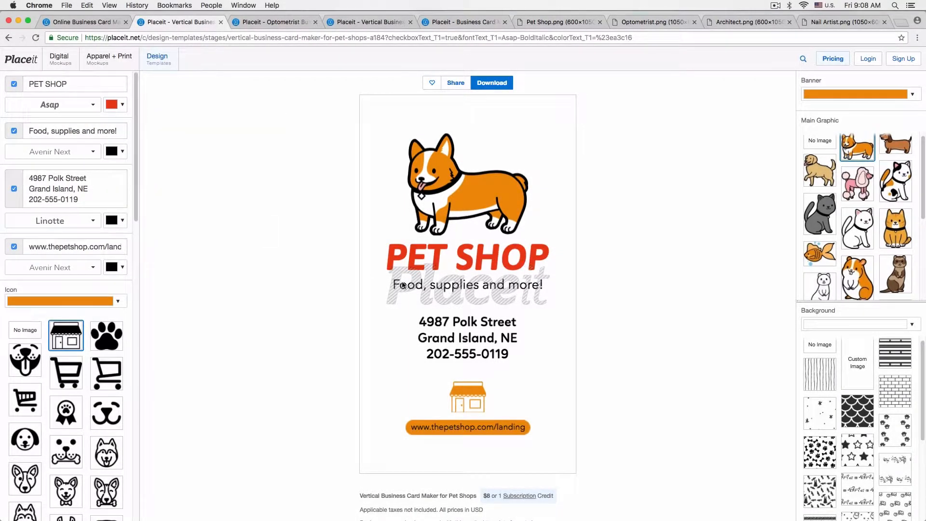
click(114, 104)
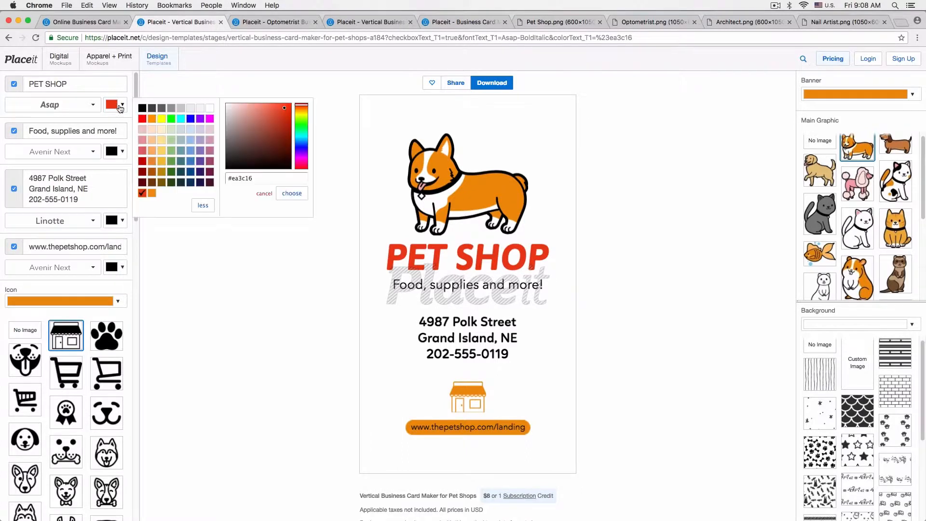
click(152, 194)
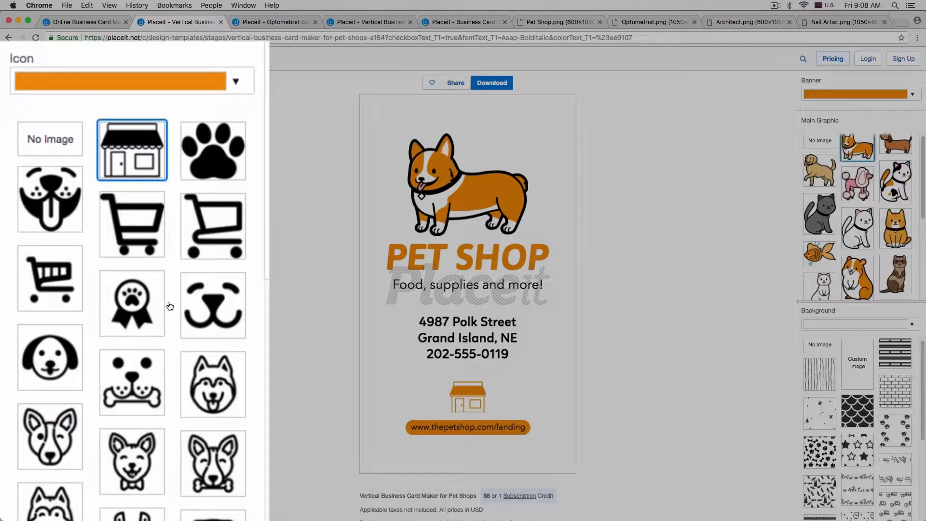
click(197, 387)
drag(301, 295, 301, 308)
click(277, 286)
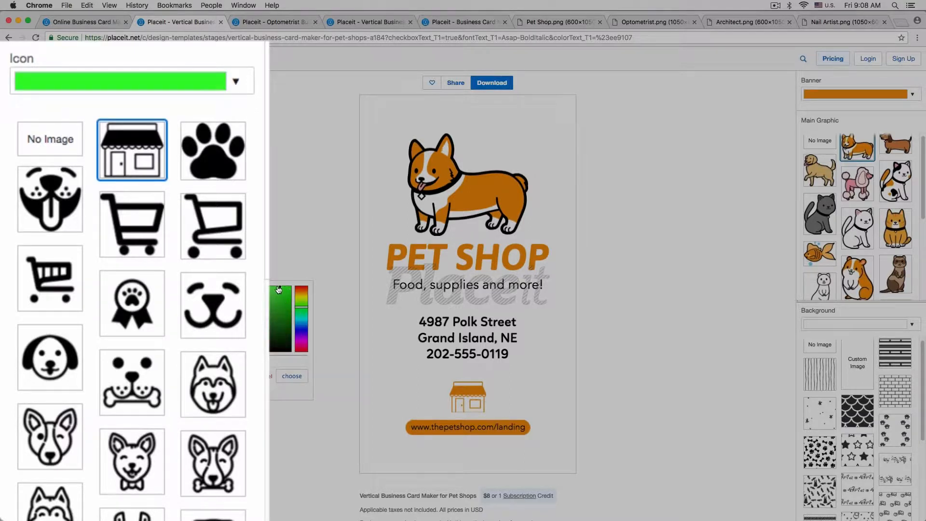
click(262, 376)
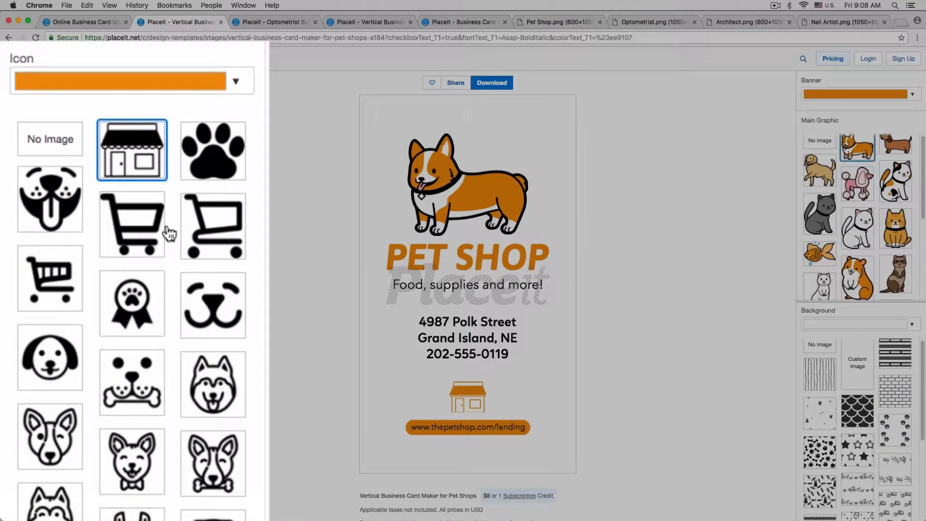
- Browse the whole icon gallery and try the No Image option for the card's icon
scroll(167, 227, down, 15)
scroll(167, 228, up, 15)
scroll(166, 227, down, 14)
scroll(172, 231, up, 1)
scroll(171, 231, up, 10)
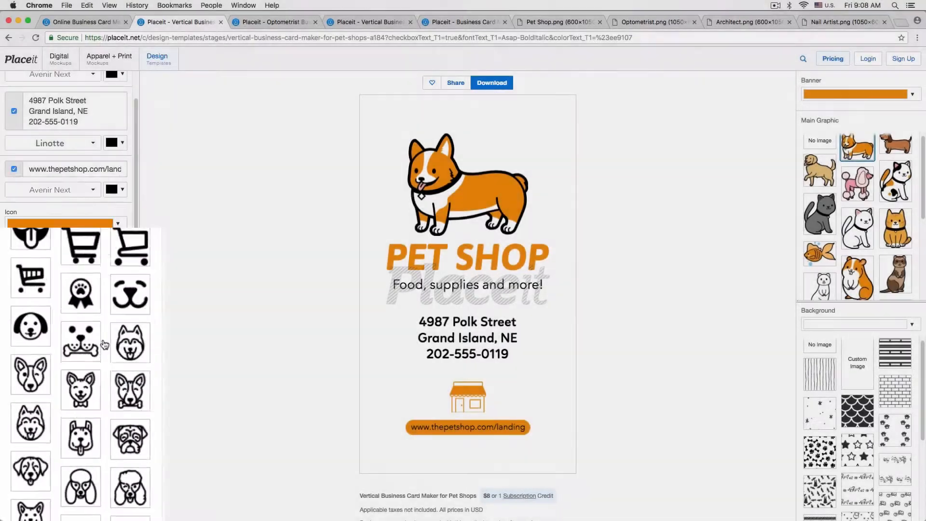
click(23, 256)
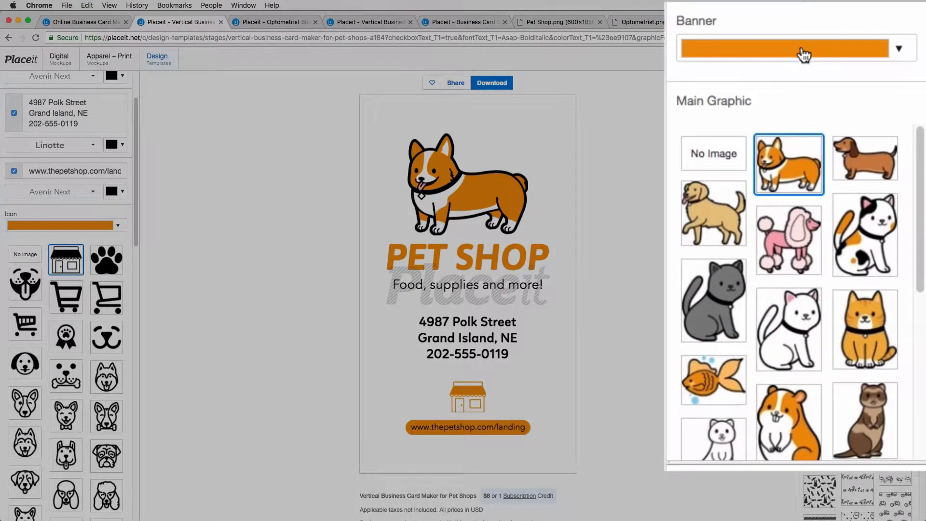
- Change the main graphic to the golden retriever and apply the scalloped fish-scale pattern as the card's background
click(703, 213)
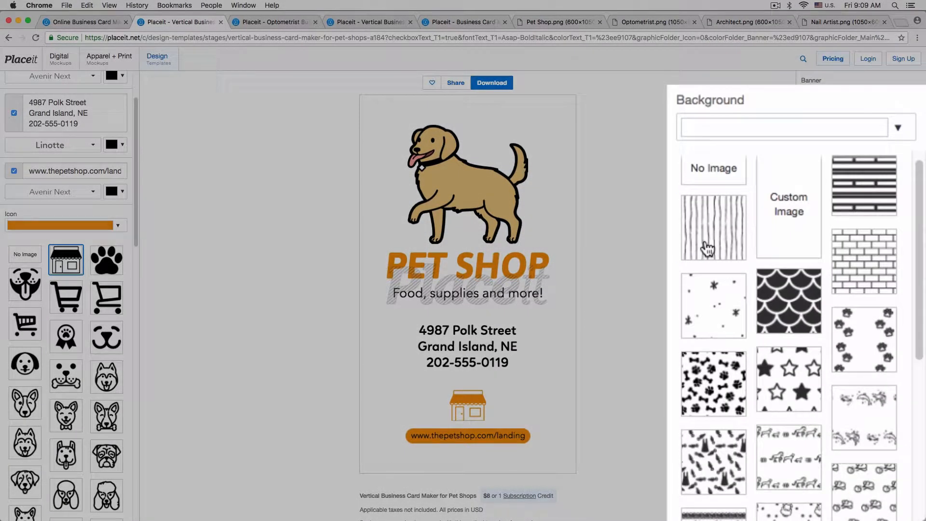
click(707, 248)
click(882, 195)
click(807, 302)
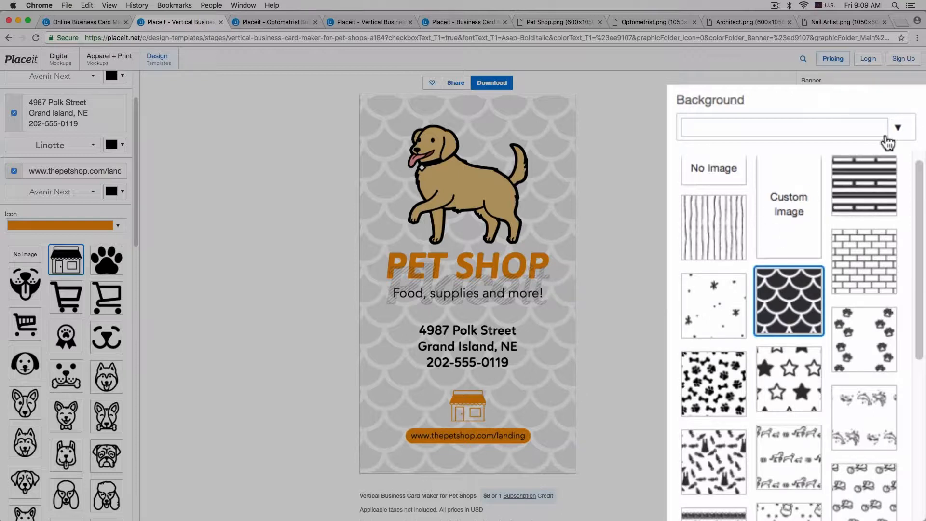
- Try a muted teal background colour on the card and restore it to white
click(757, 352)
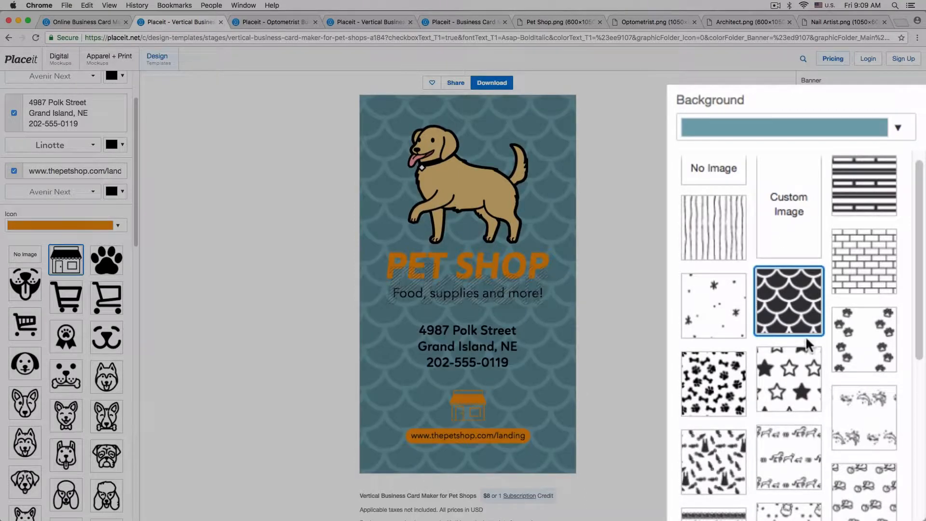
click(878, 327)
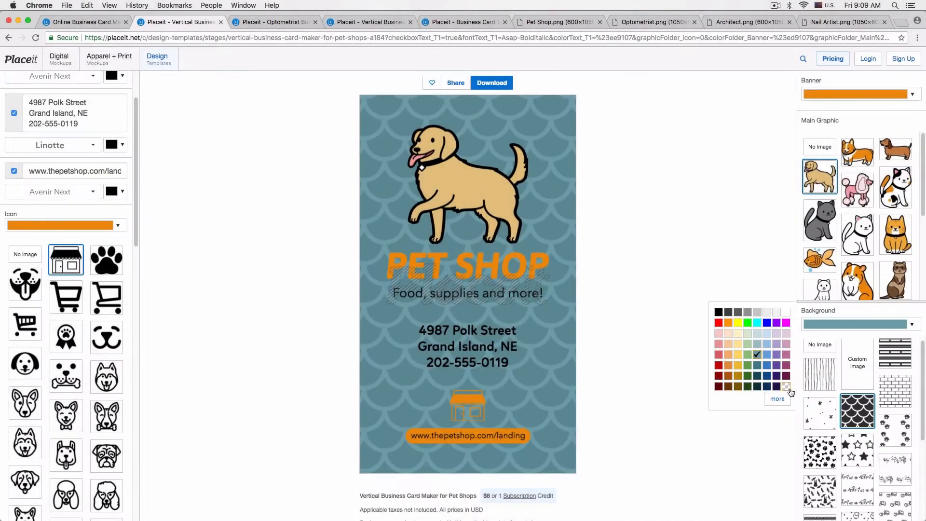
click(786, 312)
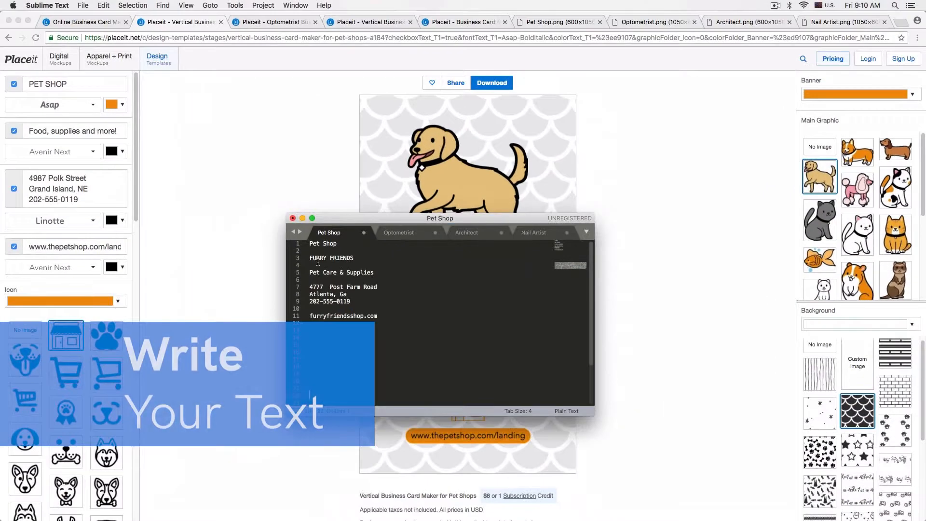
- Copy FURRY FRIENDS from the Pet Shop notes in Sublime Text and replace the card's heading with it in Chrome
click(355, 258)
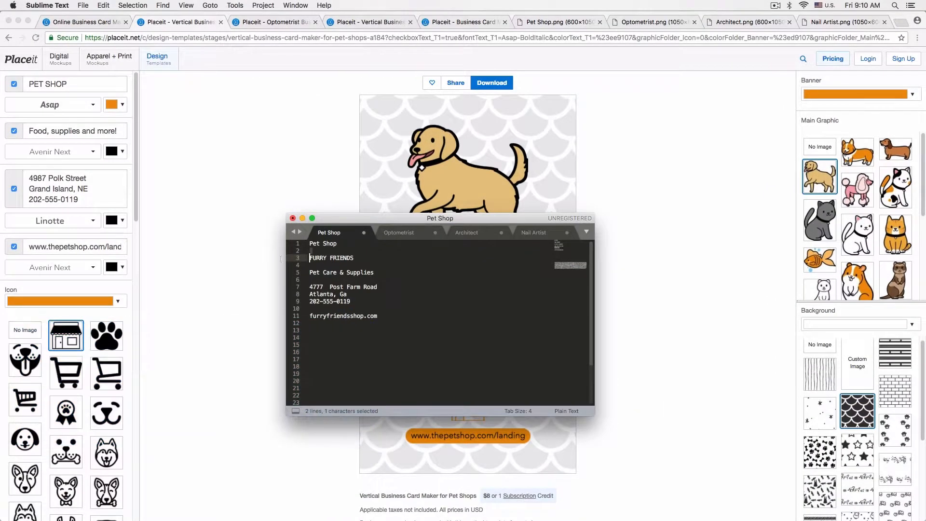
double_click(355, 257)
click(355, 258)
drag(355, 258, 305, 259)
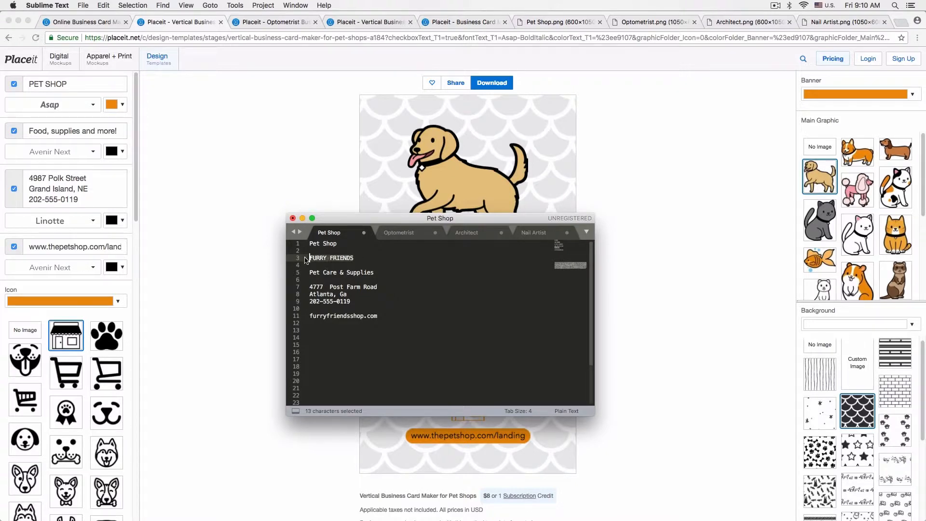
key(super+c)
click(85, 83)
key(super+a)
key(super+v)
- Copy "Pet Care & Supplies" from the Sublime Text notes and replace the card's tagline with it in Chrome
key(ctrl+Up)
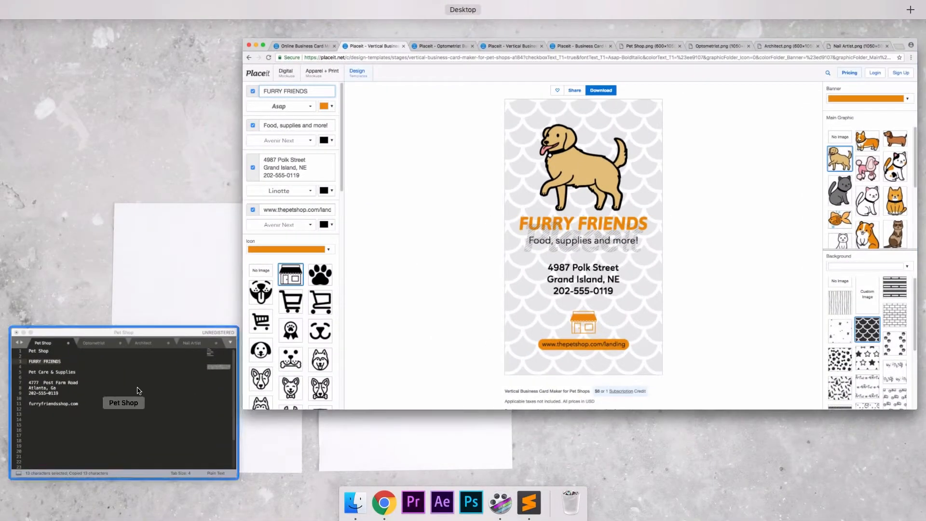
click(138, 392)
drag(384, 272, 290, 273)
key(super+c)
click(72, 131)
key(super+a)
key(super+v)
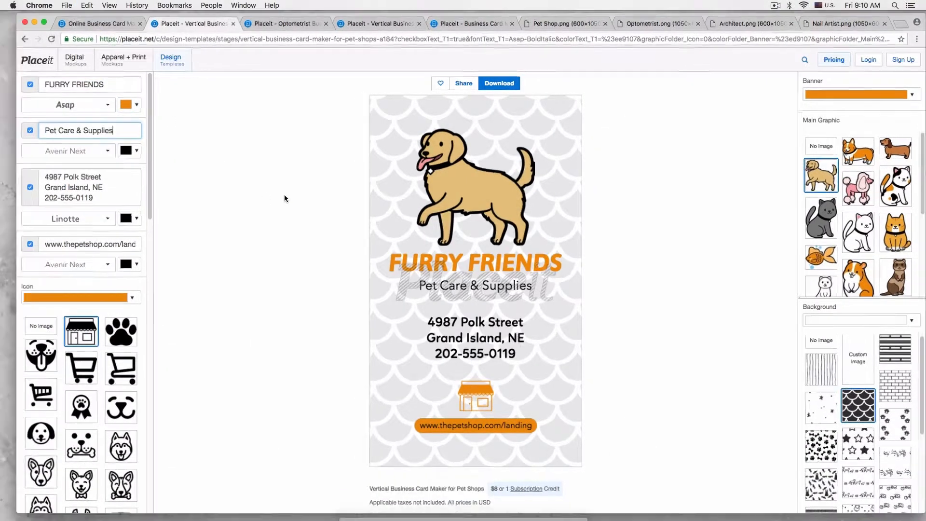
- Copy the shop's three-line address and phone number from the Sublime Text notes into the card's contact text in Chrome
key(ctrl+Up)
click(175, 384)
drag(351, 301, 309, 288)
key(super+c)
key(super+Tab)
click(110, 203)
key(super+a)
key(super+v)
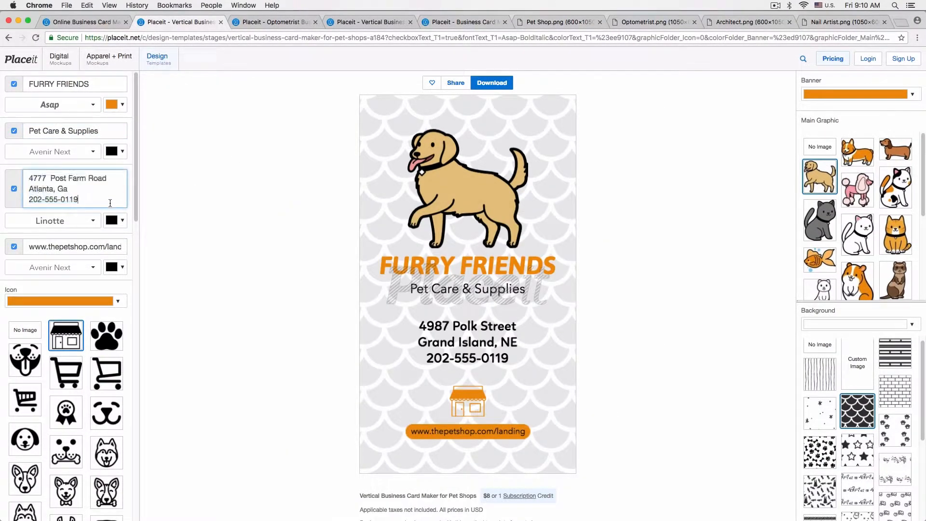
- Copy furryfriendsshop.com from the Sublime Text notes and replace the card's website text with it in Chrome
key(ctrl+Up)
click(103, 432)
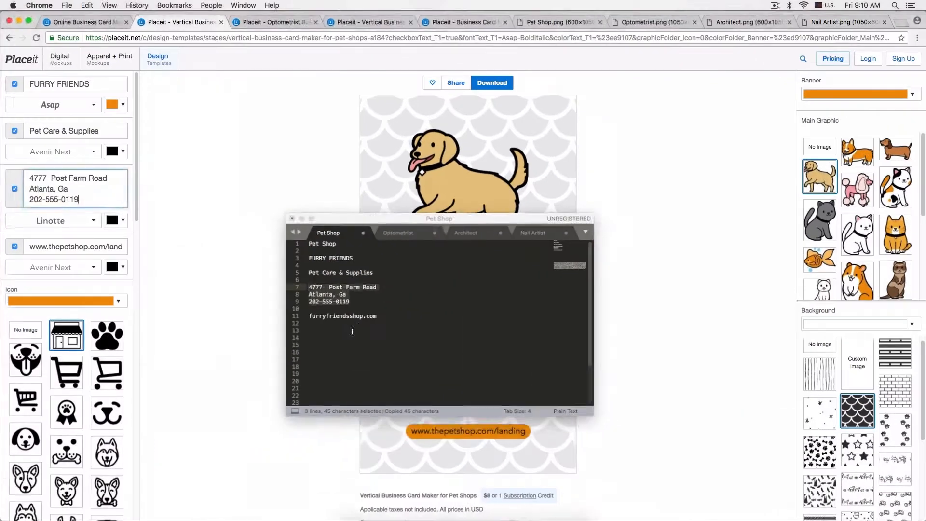
drag(383, 321, 309, 317)
key(super+c)
key(super+Tab)
click(68, 247)
key(super+a)
key(super+v)
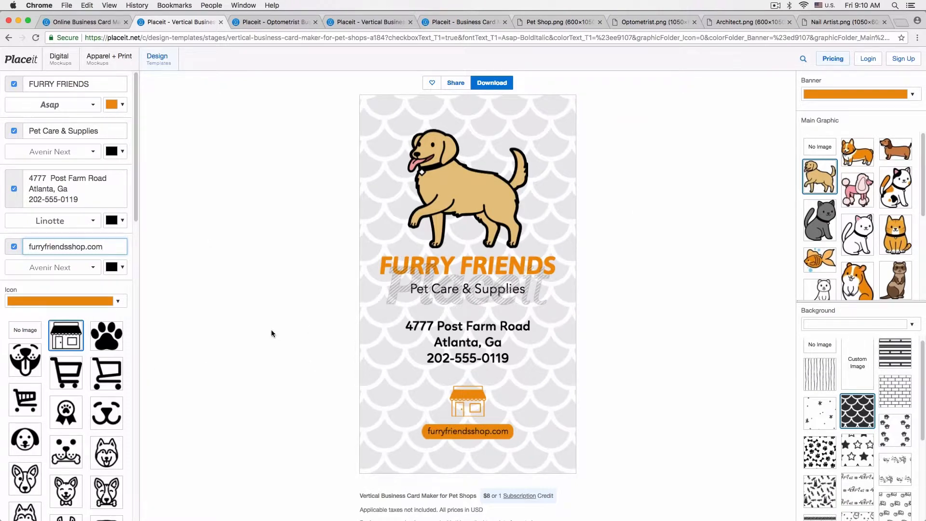
- Change the card's small icon to the delivery truck with a bone
scroll(72, 371, down, 1)
scroll(72, 371, down, 10)
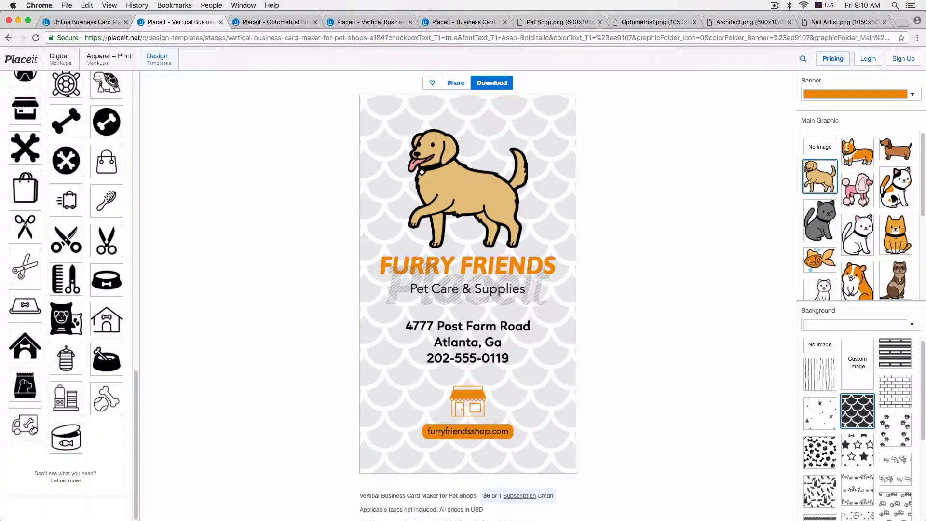
click(28, 428)
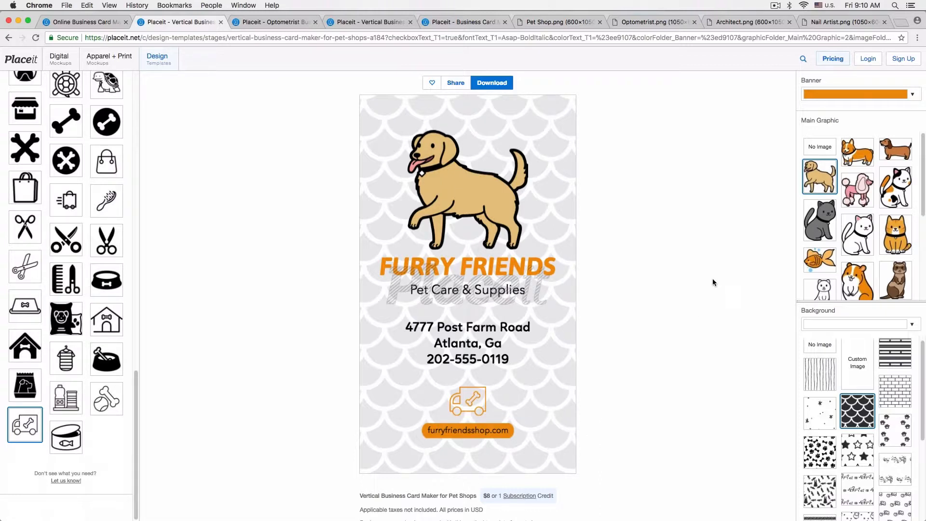
- Set the website banner's colour to black and the website text's colour to white
click(872, 94)
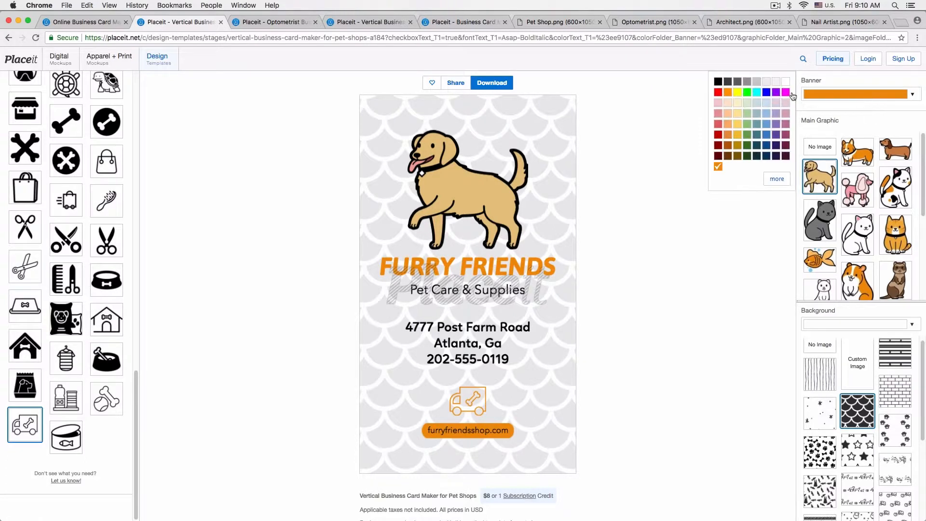
click(719, 84)
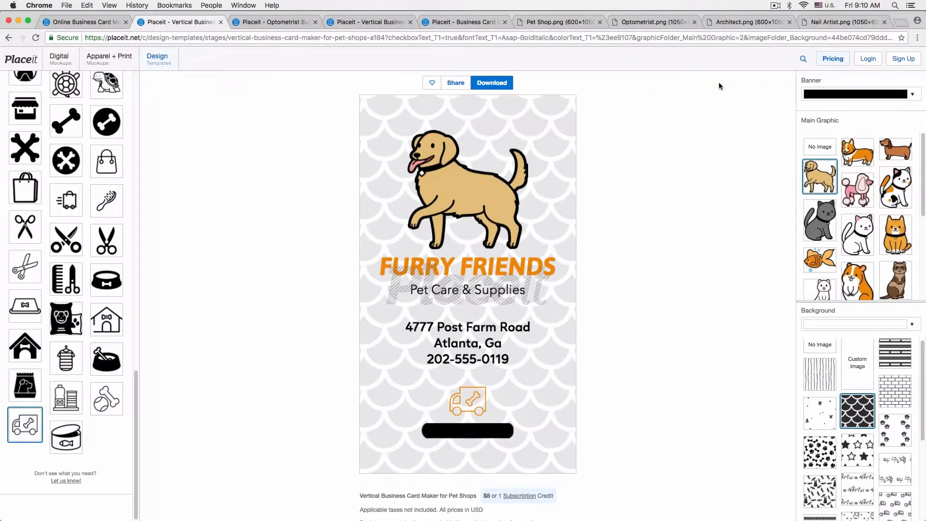
scroll(68, 256, up, 15)
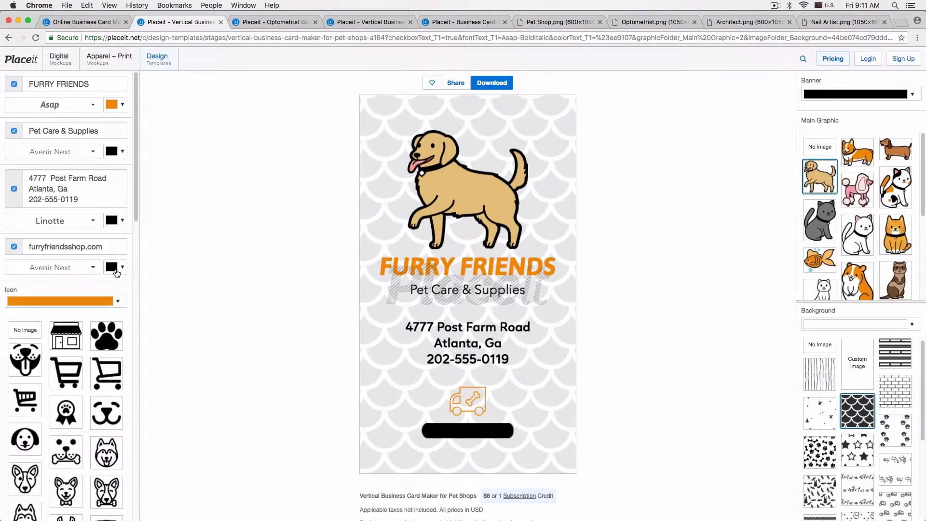
click(116, 269)
click(209, 271)
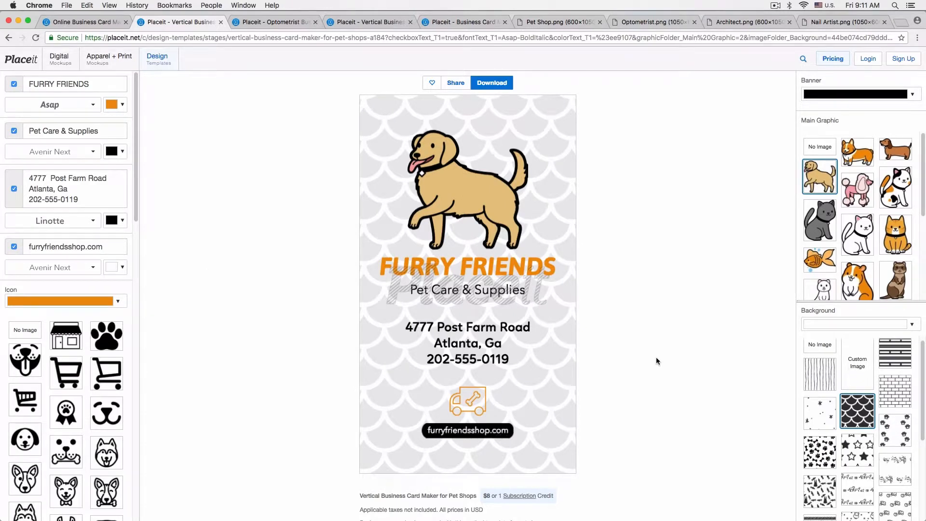
- Change the card's main graphic to the brown dachshund
scroll(873, 241, down, 1)
scroll(873, 241, up, 1)
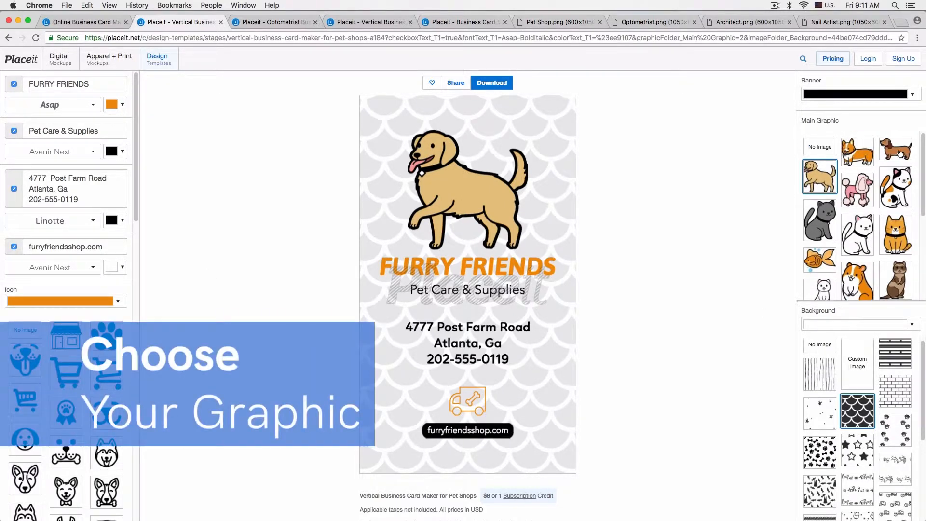
click(899, 154)
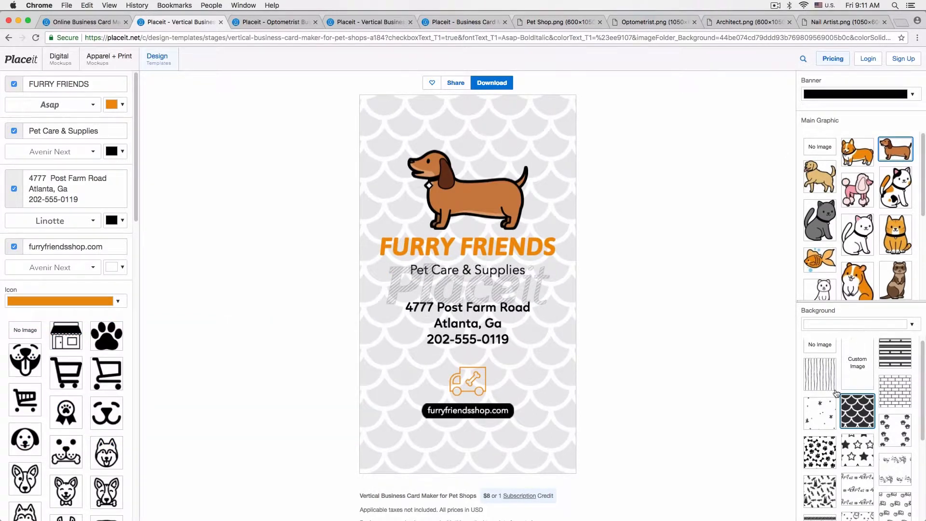
- Browse the background patterns and set the card's background to the paw prints
scroll(856, 419, down, 3)
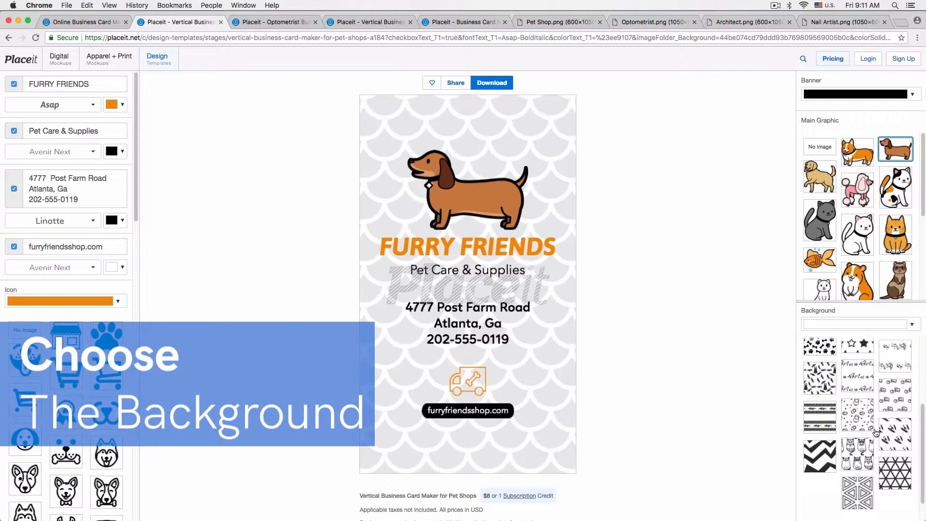
scroll(875, 433, up, 3)
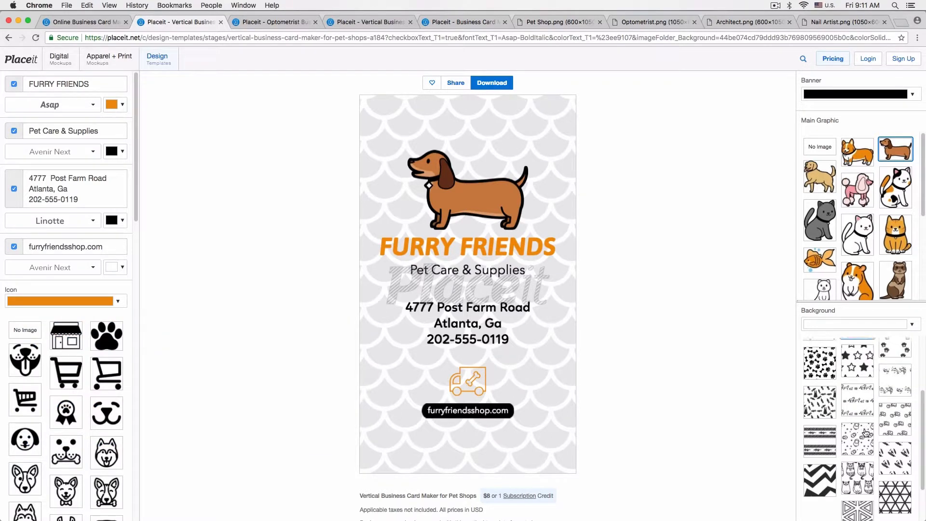
click(891, 432)
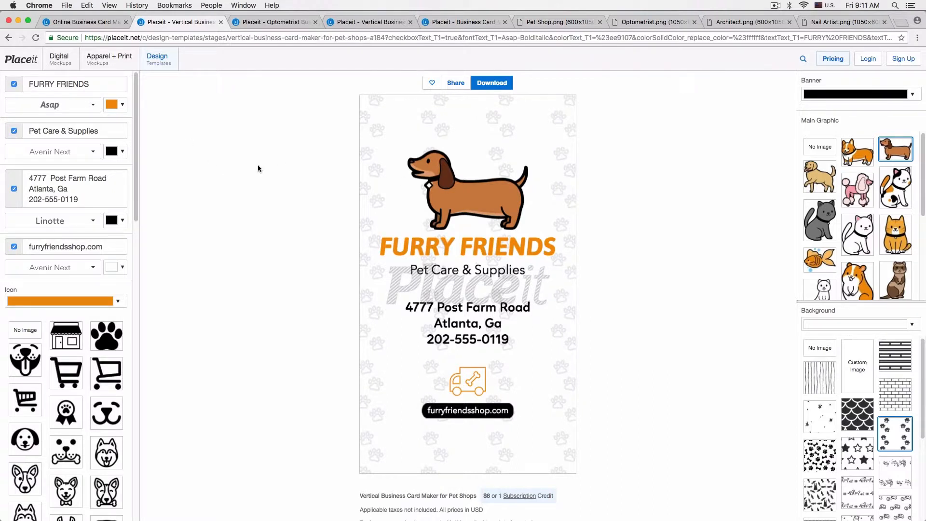
- Compare light green and light blue on the FURRY FRIENDS title and settle on light blue #6fa8dc
click(115, 105)
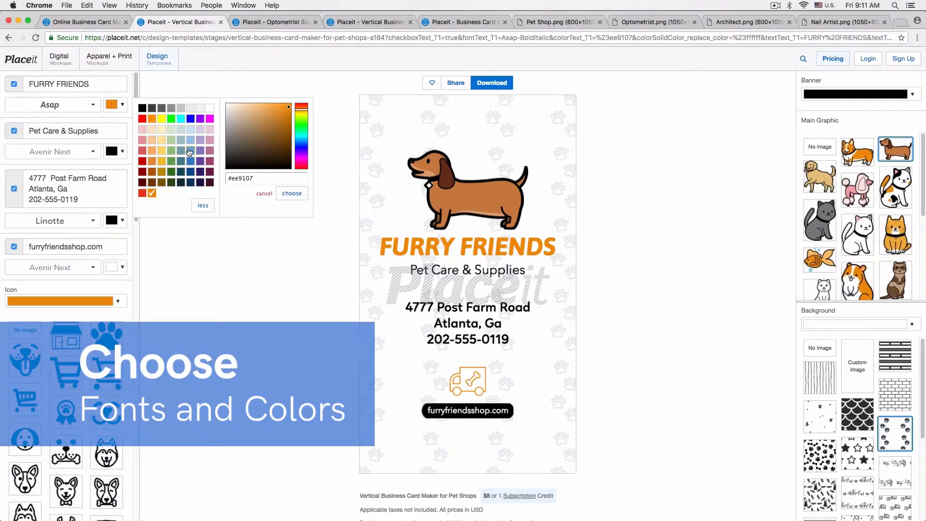
click(171, 150)
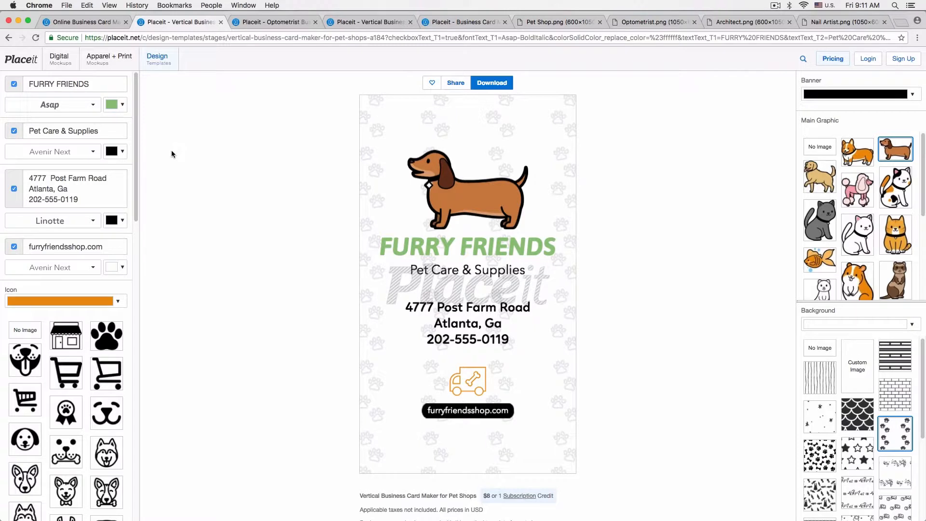
click(113, 105)
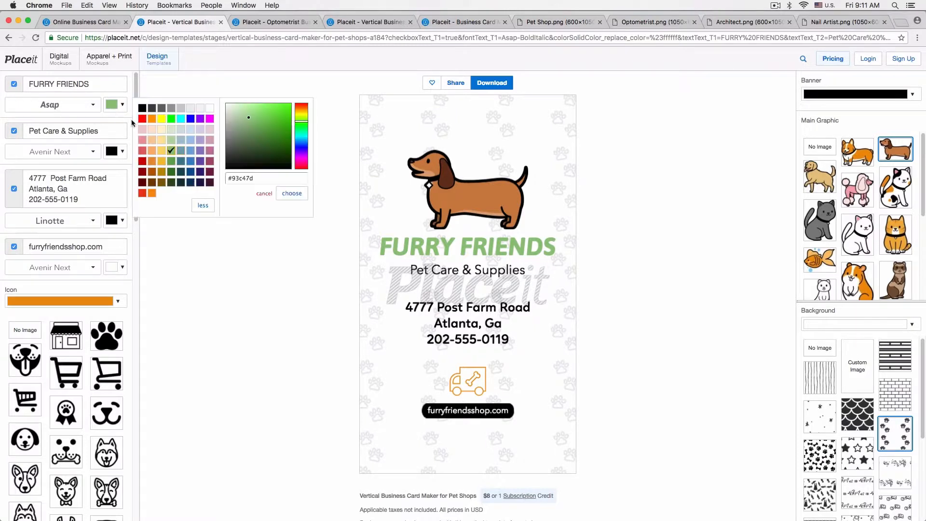
click(194, 156)
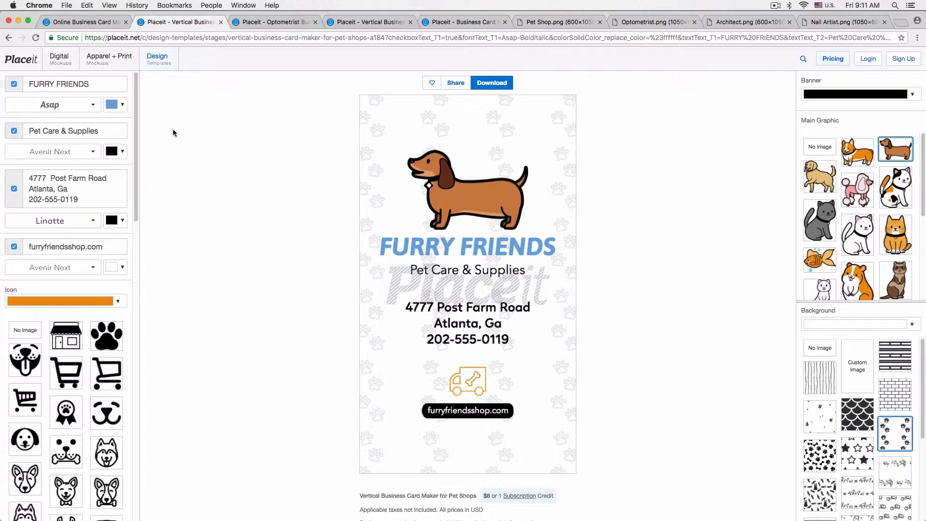
click(116, 105)
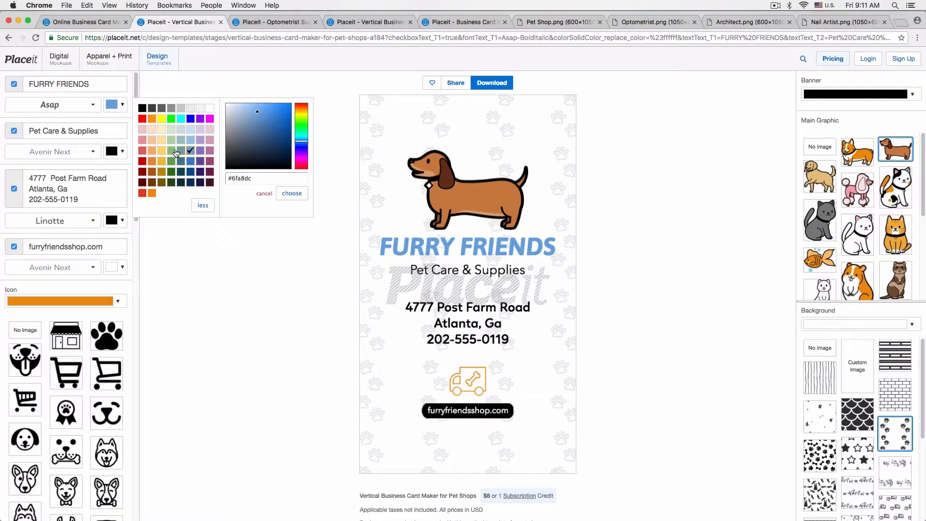
click(181, 152)
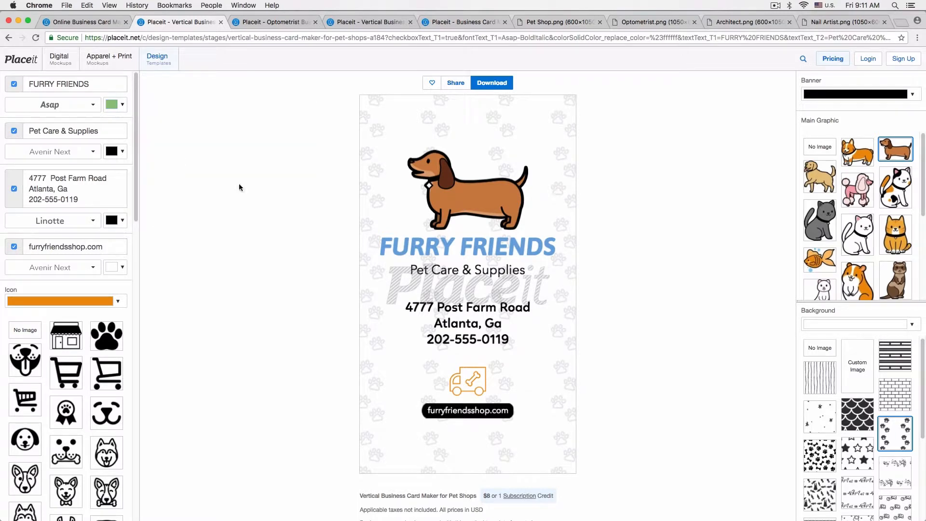
click(119, 103)
click(190, 154)
- Set the Pet Care & Supplies tagline's colour to dark blue and the truck icon's colour to medium blue
click(120, 153)
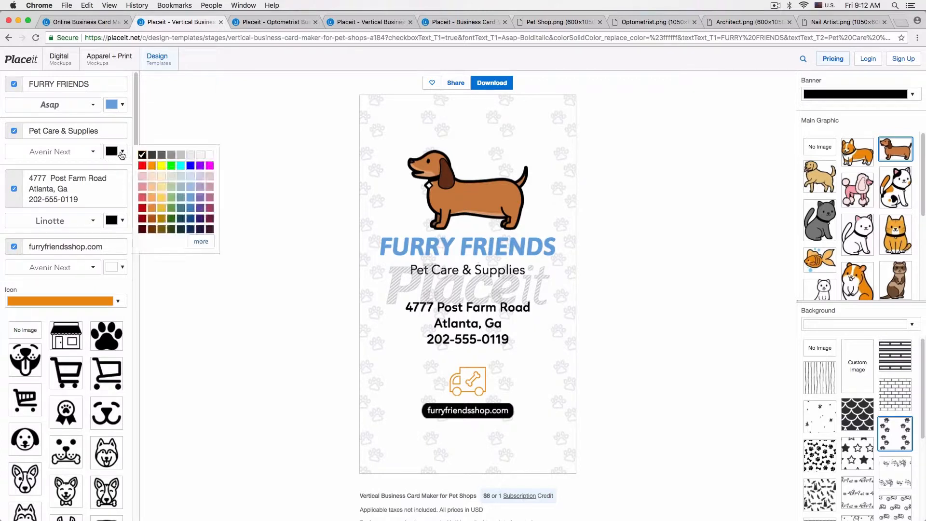
click(191, 208)
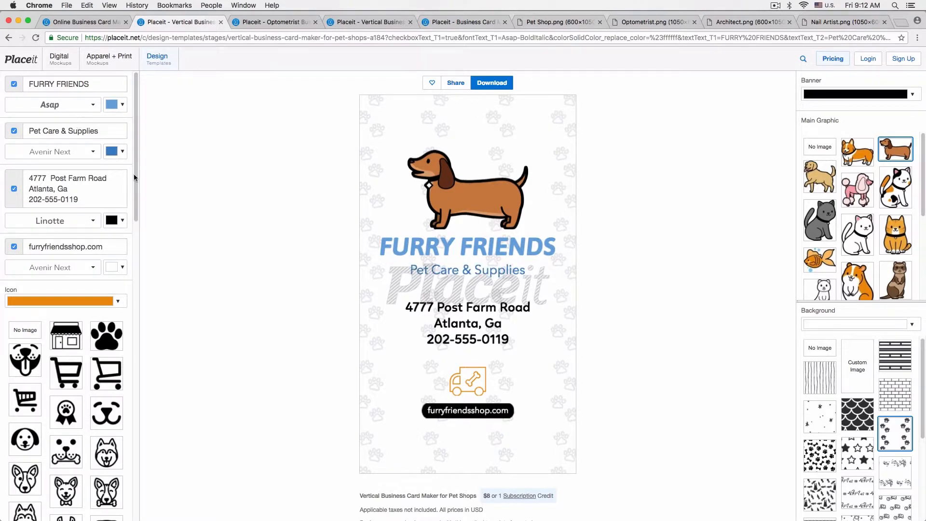
click(121, 153)
click(192, 224)
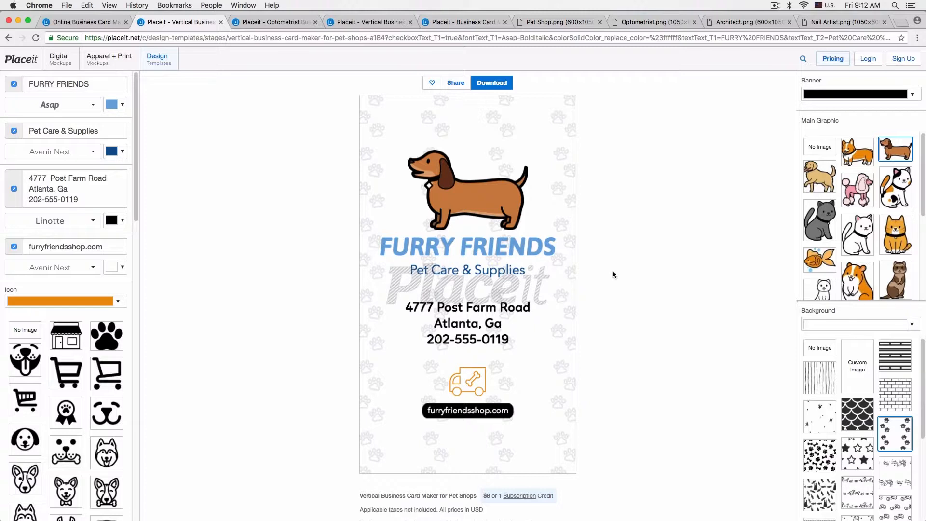
click(112, 303)
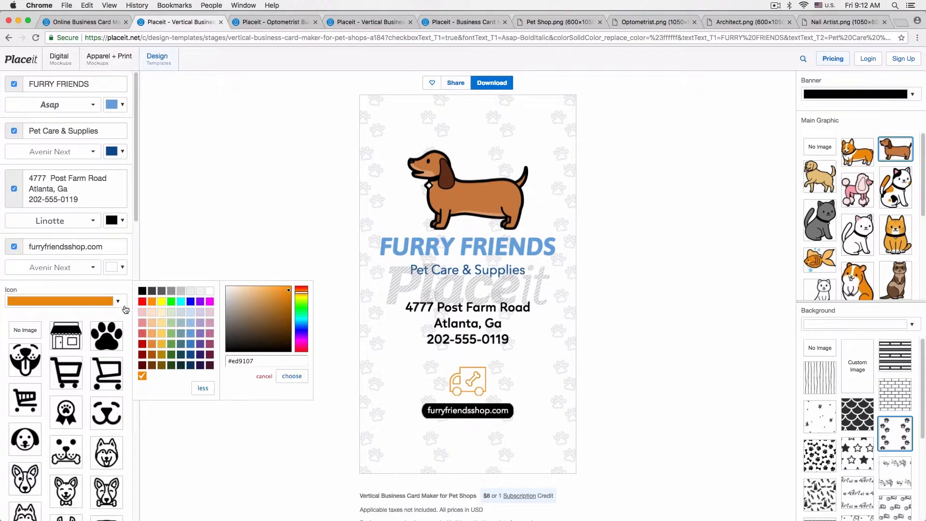
click(190, 347)
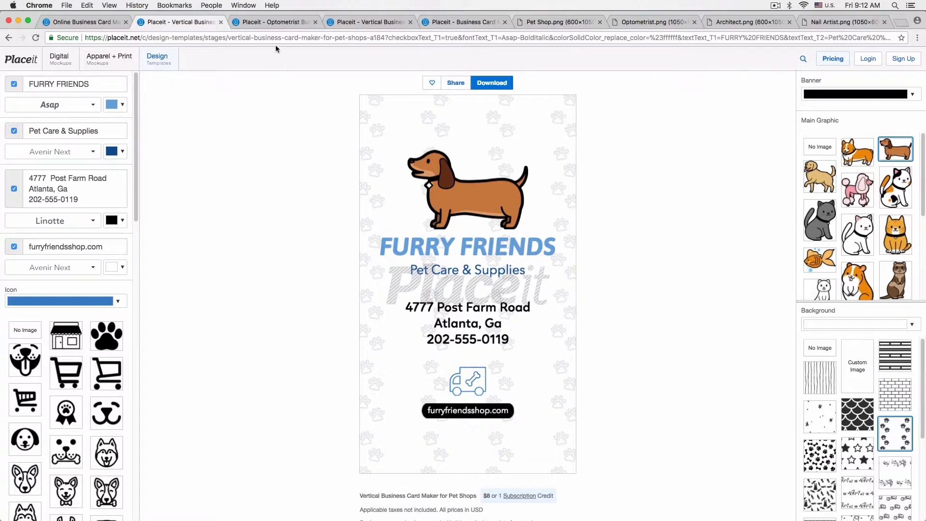
- Switch to the optometrist business card template, try its mirrored layout, and restore the layout with the text banner on the left
click(285, 23)
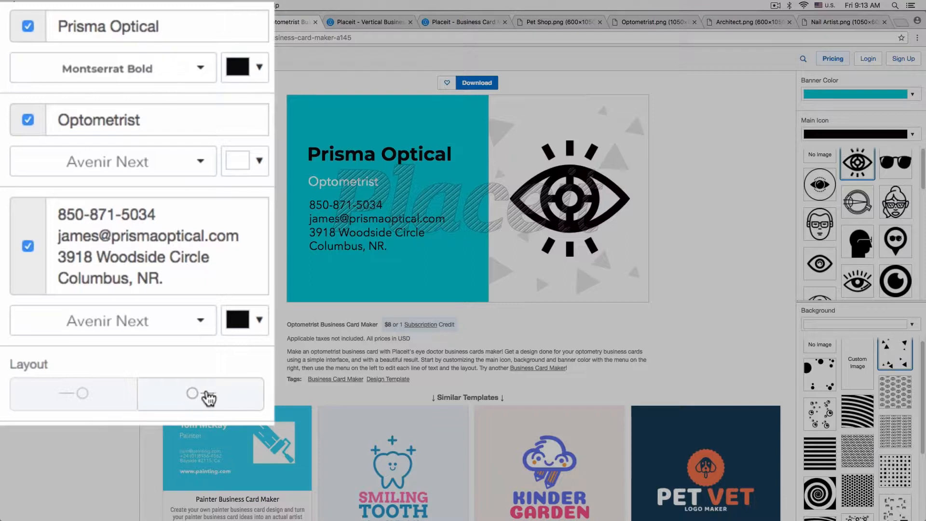
click(210, 398)
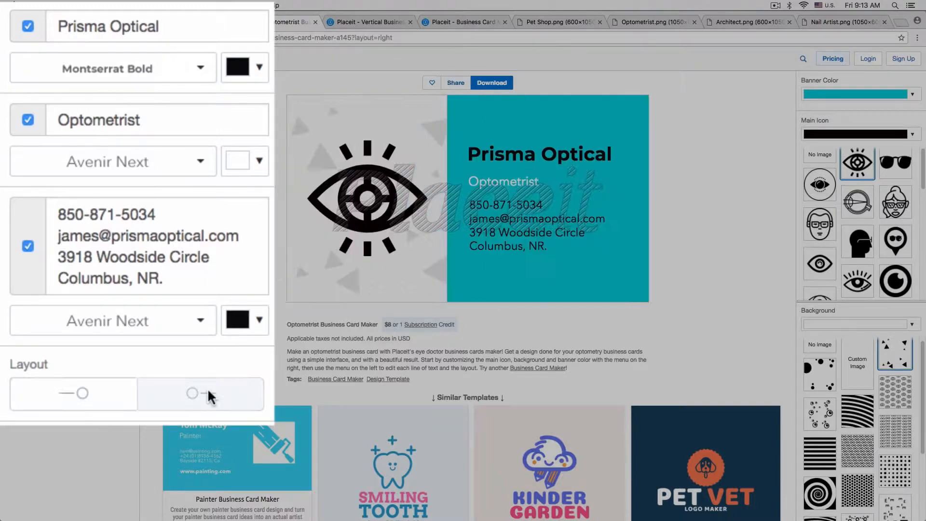
click(96, 399)
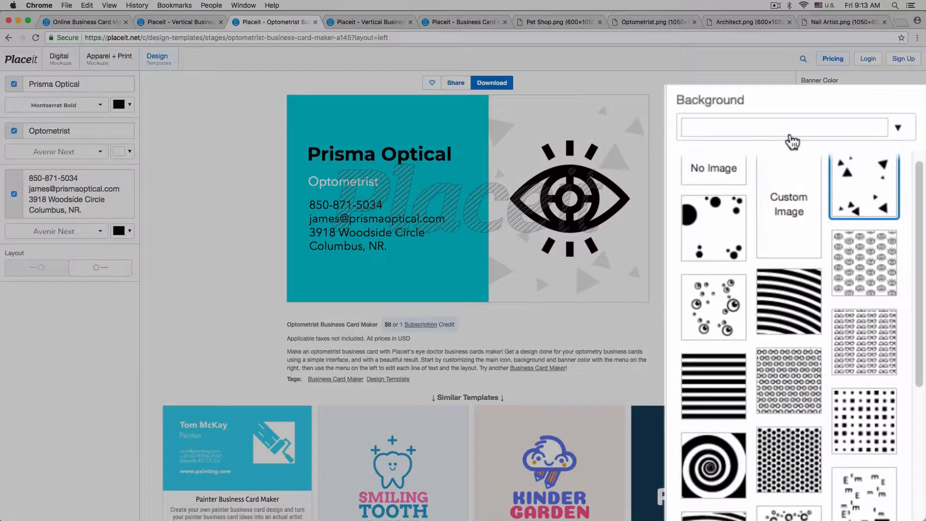
scroll(767, 313, down, 3)
scroll(767, 311, up, 4)
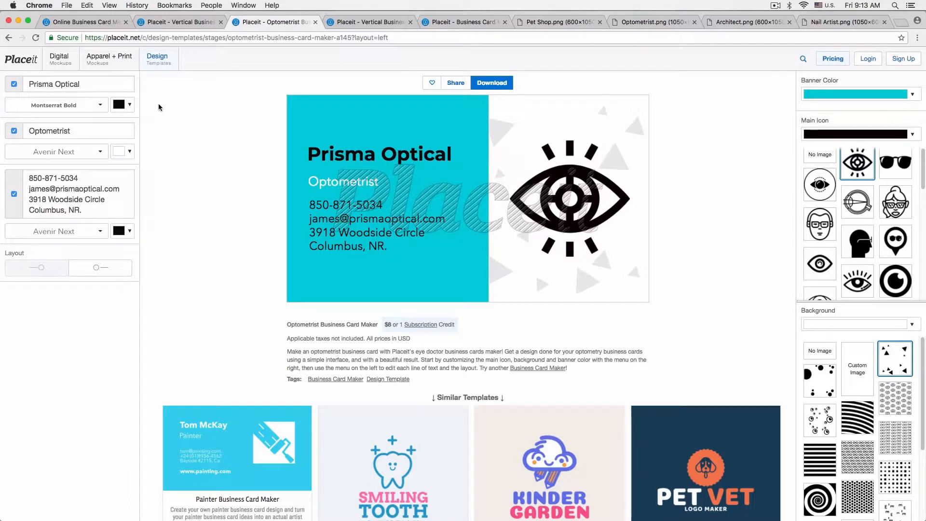
- Copy OPTICON EYE CARE from the Optometrist notes in Sublime Text and replace the card's business name with it in Chrome
key(ctrl+Up)
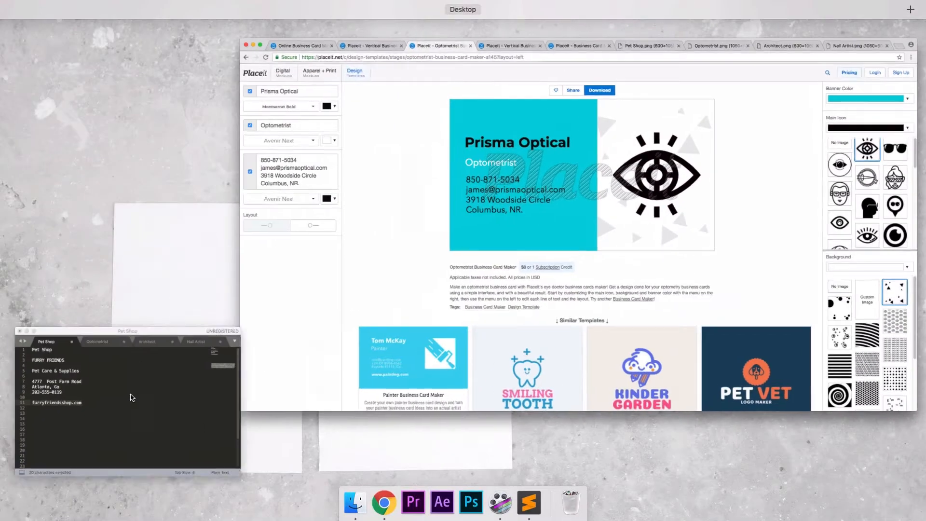
click(132, 396)
click(408, 232)
drag(363, 257, 285, 259)
key(super+c)
click(107, 81)
triple_click(111, 84)
key(super+v)
- Copy the optometrist's full name from the Sublime Text notes and replace the card's Optometrist line with it in Chrome
key(ctrl+Up)
click(393, 238)
drag(363, 272, 290, 272)
key(super+c)
click(107, 131)
triple_click(107, 130)
key(super+v)
- Copy the phone, e-mail and address lines from the Sublime Text notes and replace the optometrist card's contact text with them in Chrome
key(ctrl+Up)
click(132, 396)
drag(309, 316, 304, 286)
key(super+c)
click(93, 210)
click(91, 210)
key(super+a)
key(super+v)
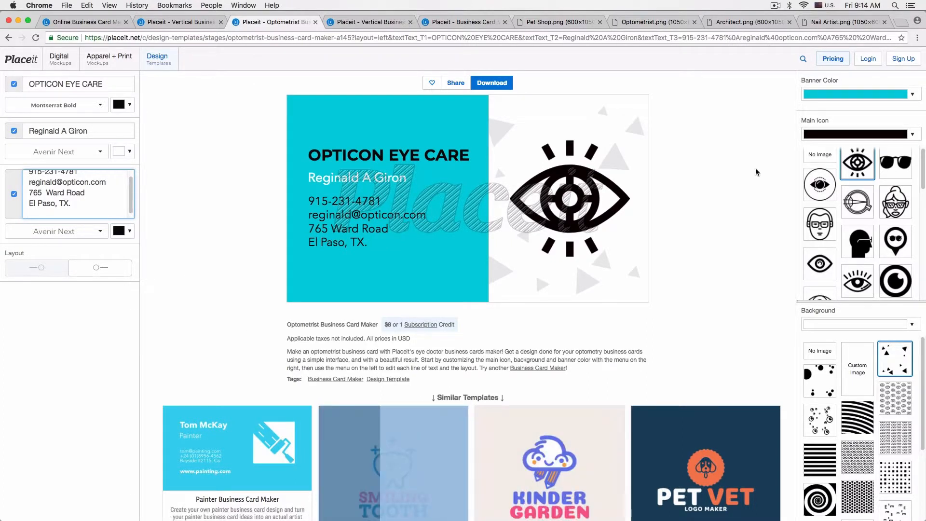
- Set the banner colour to light yellow and change the main icon to the eye cross-section diagram
click(850, 97)
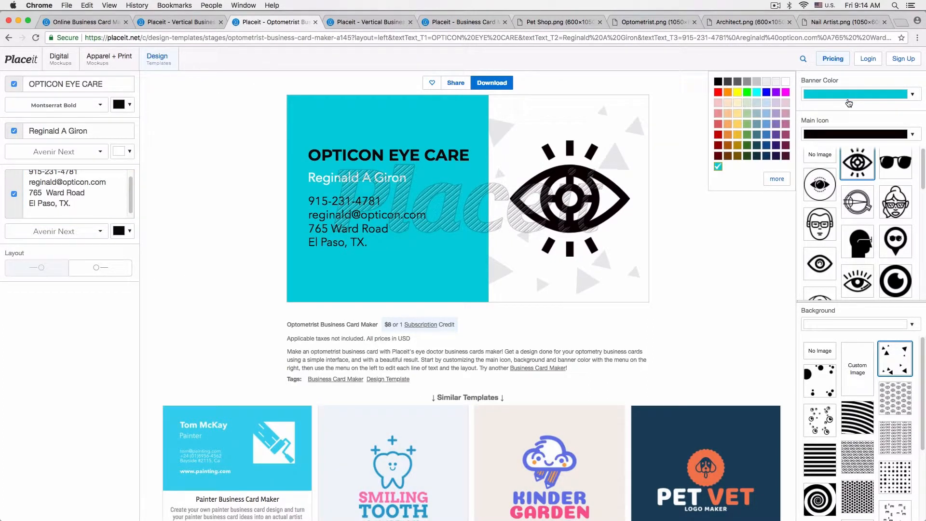
click(737, 126)
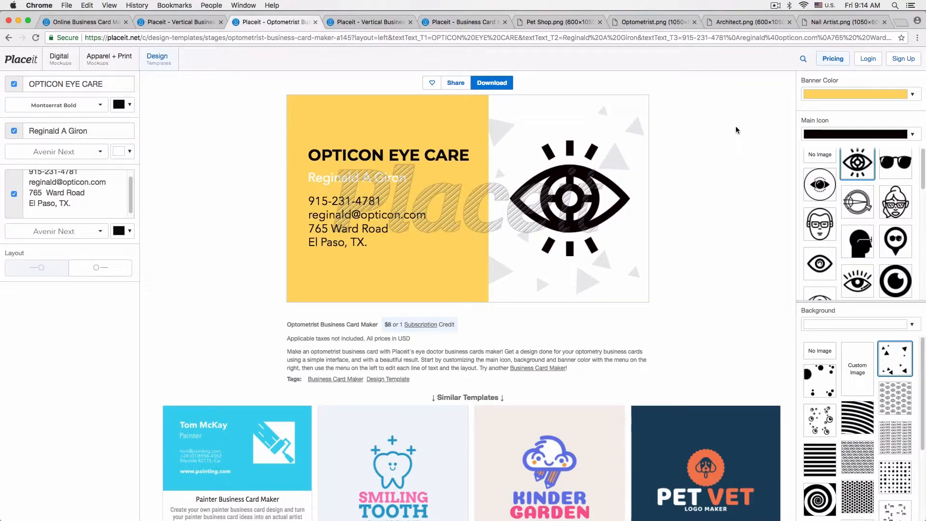
click(863, 213)
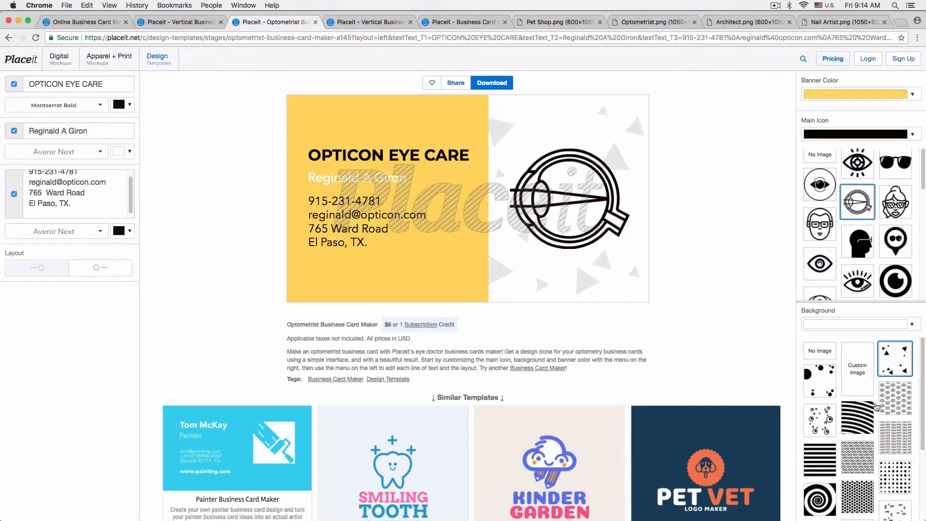
- Change the optometrist card's background pattern to the polka dots
scroll(877, 407, down, 1)
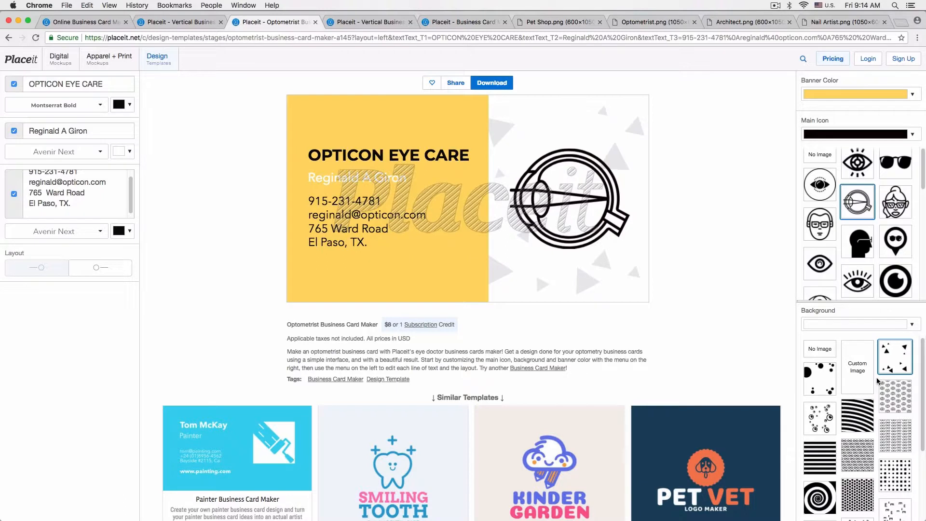
scroll(877, 381, down, 1)
scroll(877, 382, down, 8)
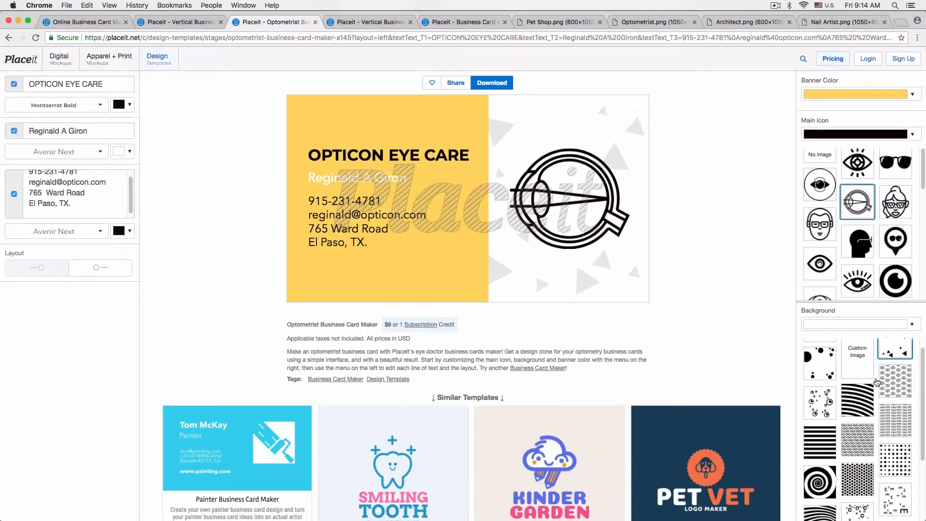
click(870, 384)
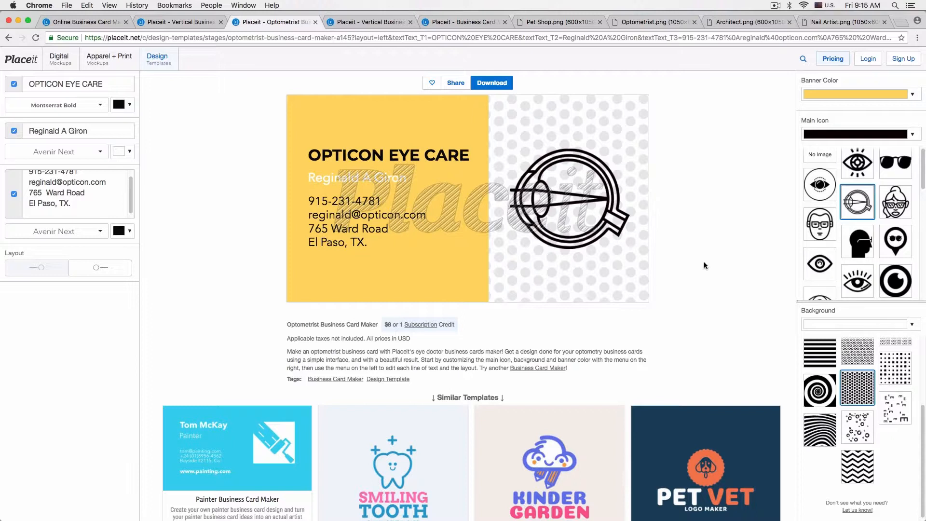
- Switch to the architecture firm card template and replace its name text with the architect's full name copied from the Sublime Text notes
click(374, 23)
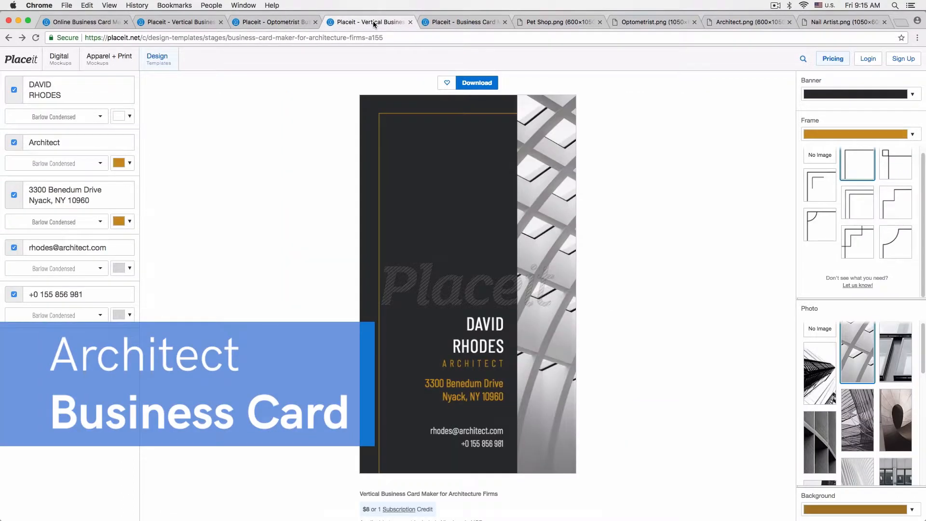
key(ctrl+Up)
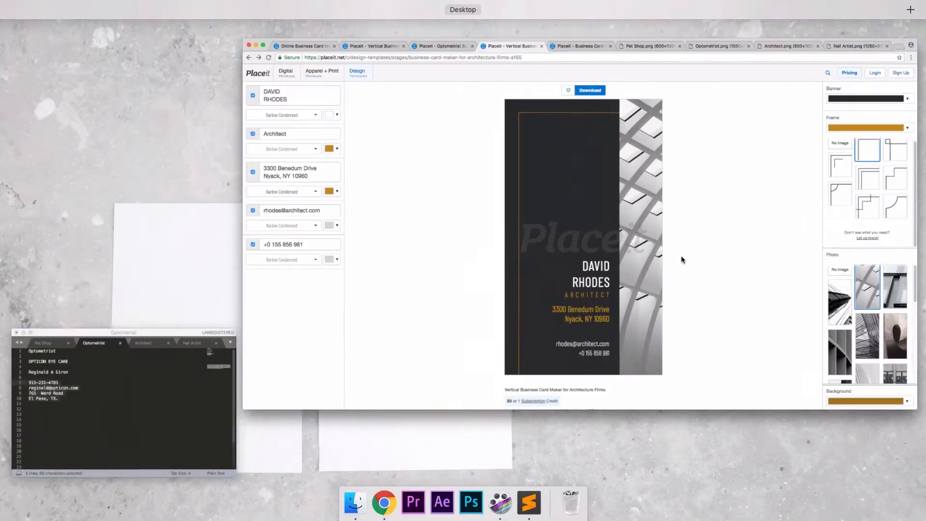
click(133, 371)
click(465, 233)
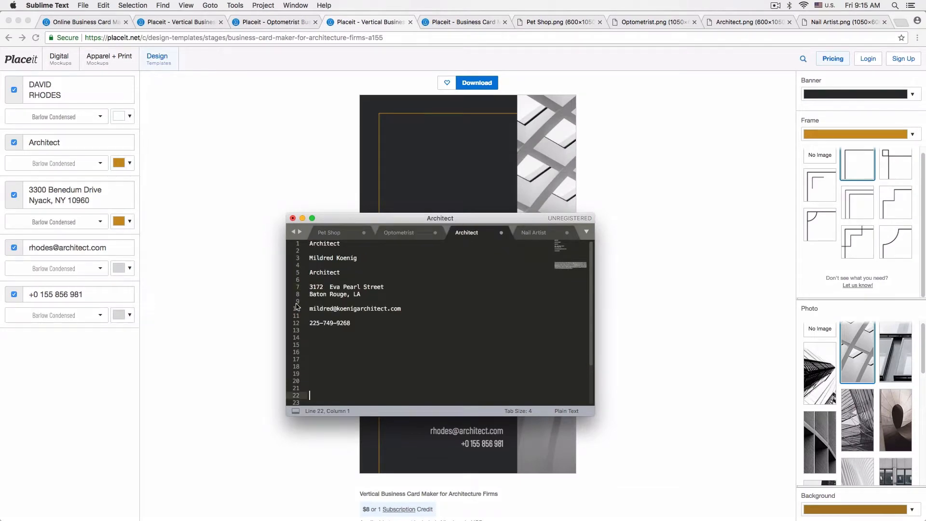
drag(361, 256, 298, 260)
key(super+c)
click(122, 94)
click(120, 96)
key(super+a)
key(super+v)
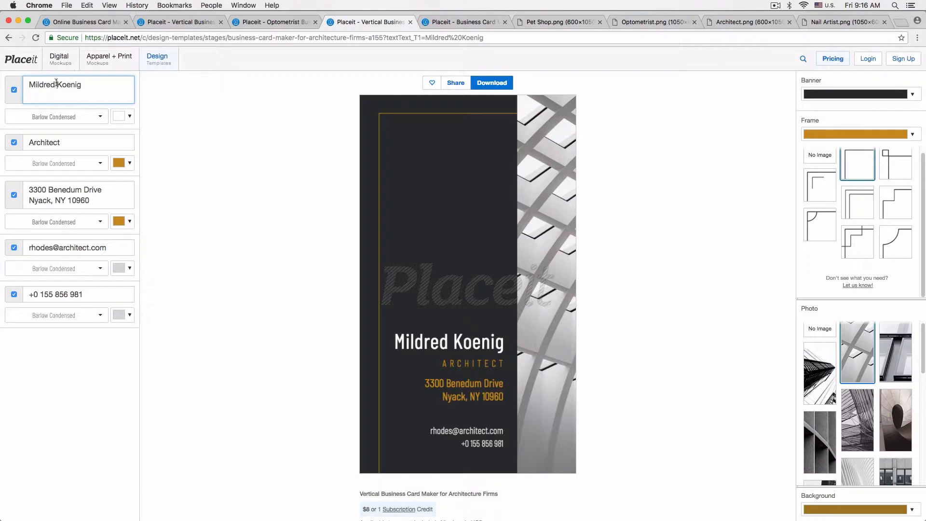
- Try splitting the architect's name onto two lines and rejoin it on one line
key(Return)
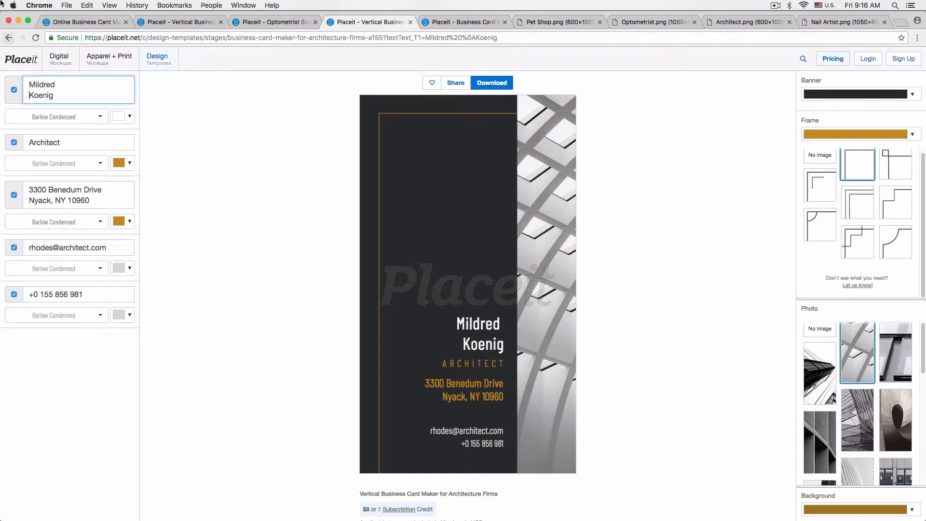
key(BackSpace)
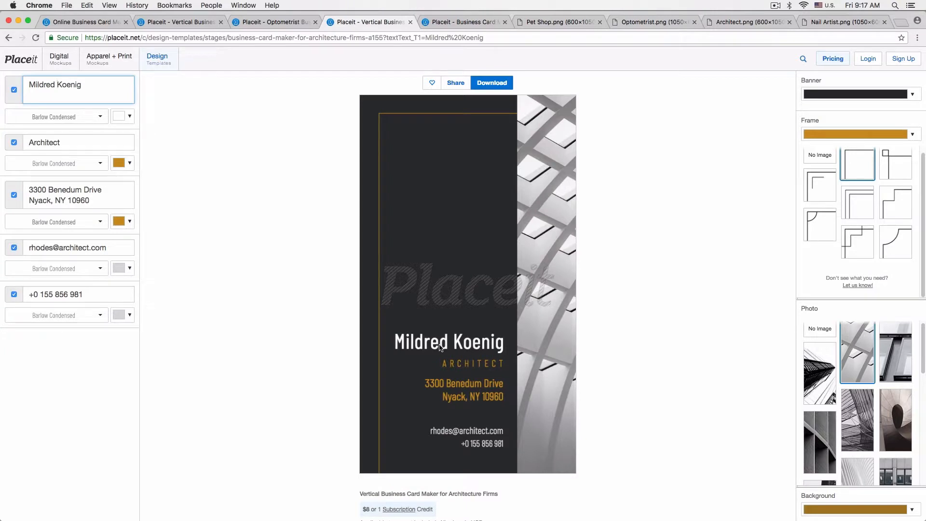
click(262, 172)
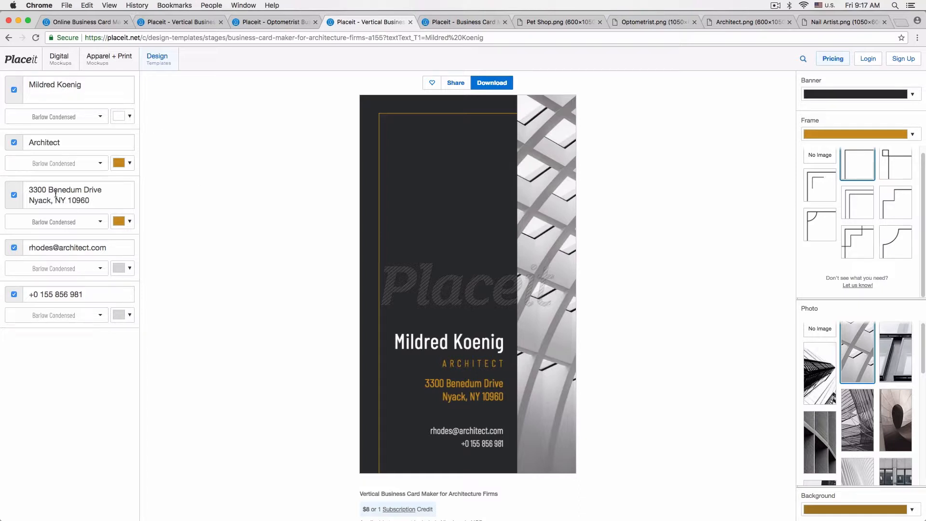
click(37, 146)
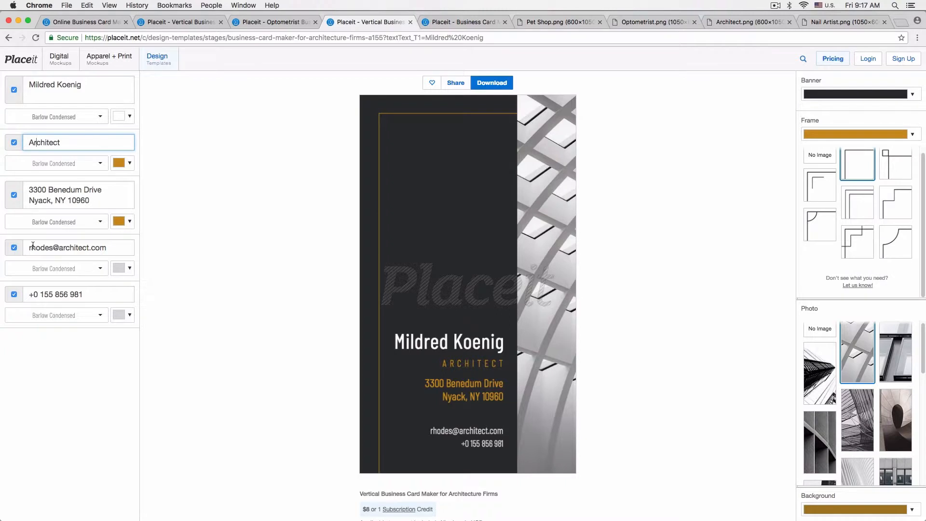
drag(30, 247, 145, 253)
click(163, 250)
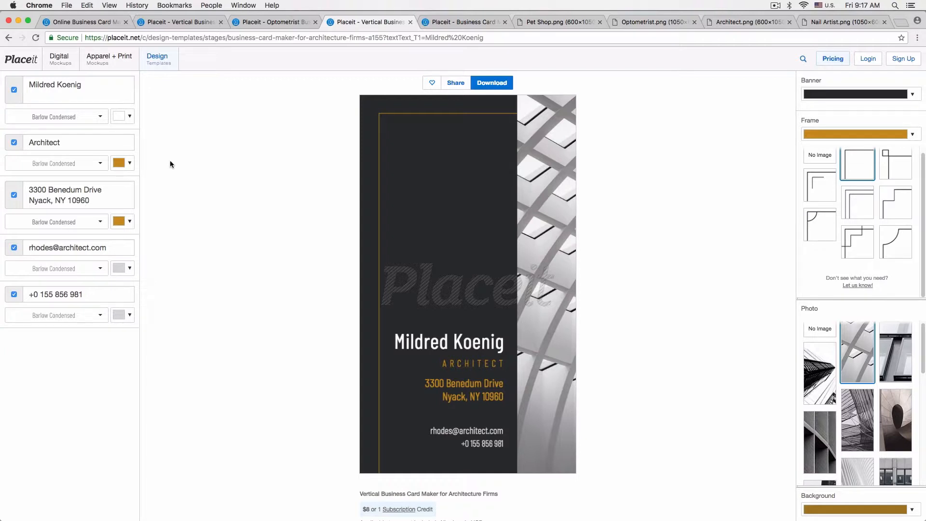
- Replace the architect card's address text with the architect's street address and city copied from the Sublime Text notes
key(ctrl+Up)
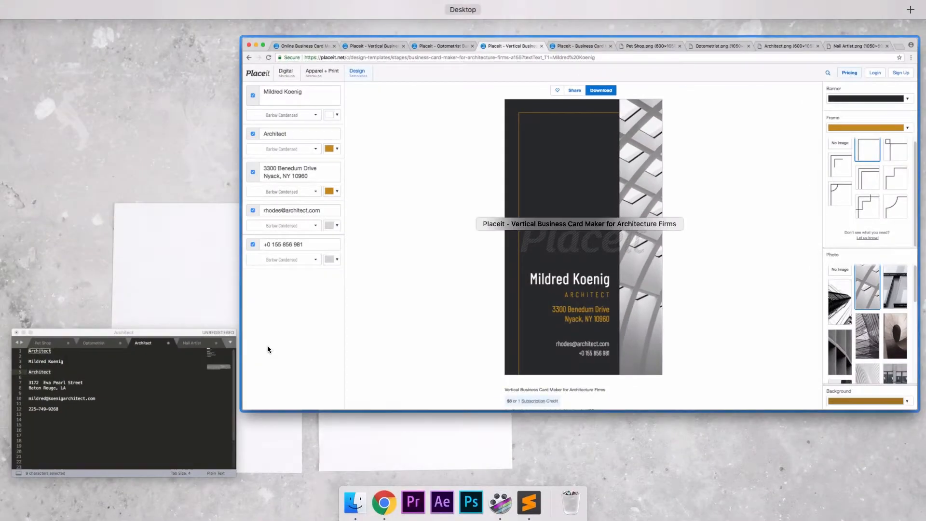
click(213, 352)
drag(365, 300, 308, 290)
click(99, 204)
key(super+a)
key(super+v)
- Replace the architect card's e-mail text with the architect's e-mail address copied from the Sublime Text notes
key(ctrl+Up)
click(92, 404)
drag(403, 311, 308, 325)
click(93, 252)
key(super+a)
key(super+v)
- Replace the architect card's phone text with the architect's phone number copied from the Sublime Text notes
key(ctrl+Up)
click(207, 357)
click(136, 295)
click(100, 292)
key(super+a)
key(super+v)
click(227, 267)
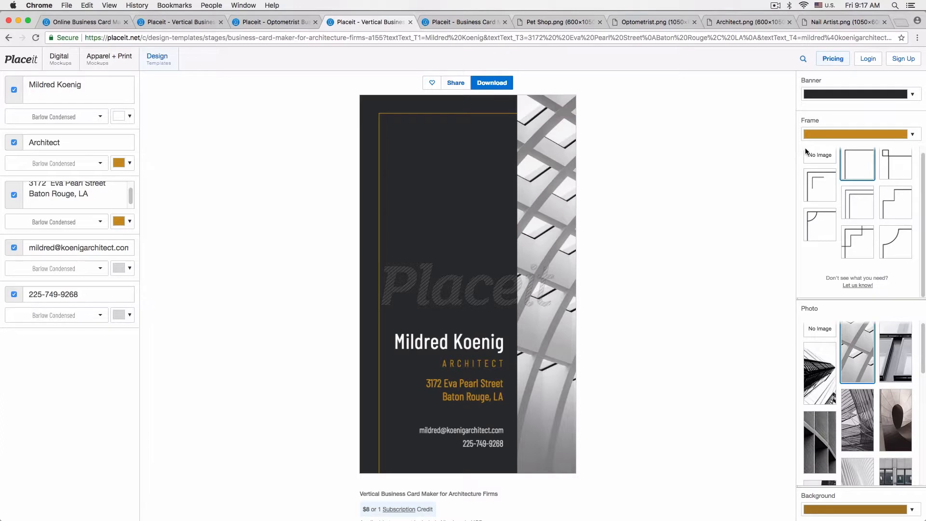
- Set the architect card's frame colour to white and change its style to the single-line frame with an inward-curved corner
click(835, 99)
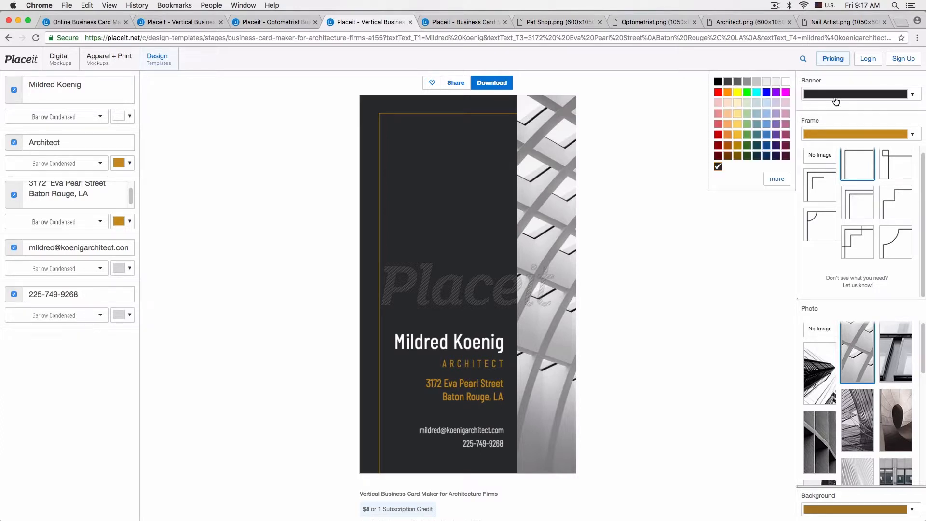
click(661, 105)
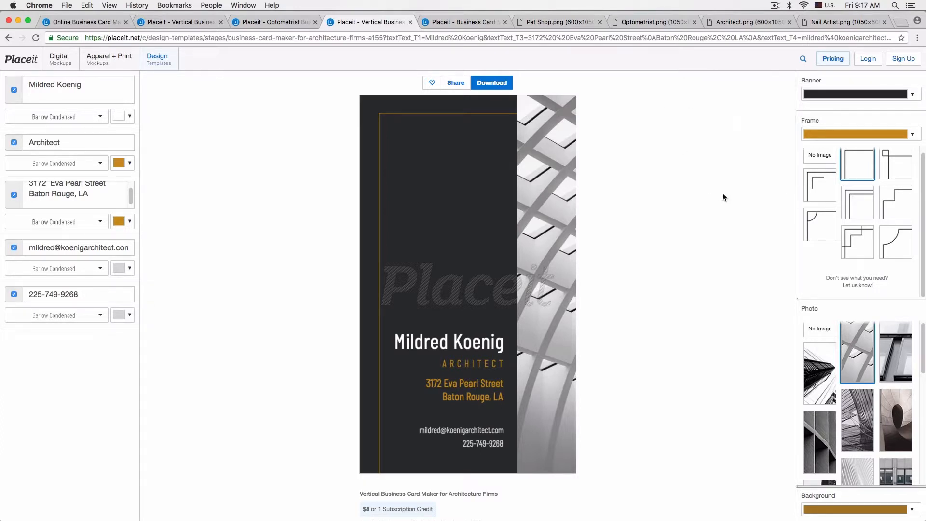
click(882, 136)
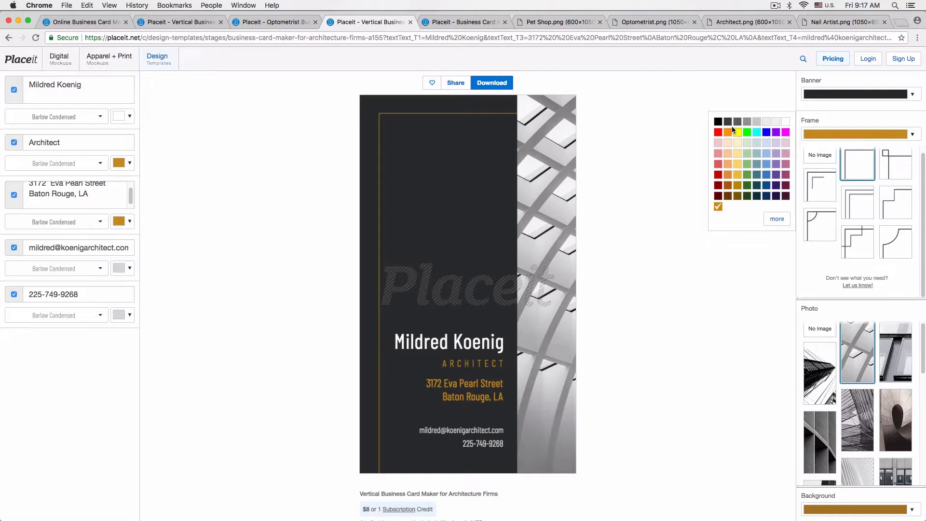
click(785, 121)
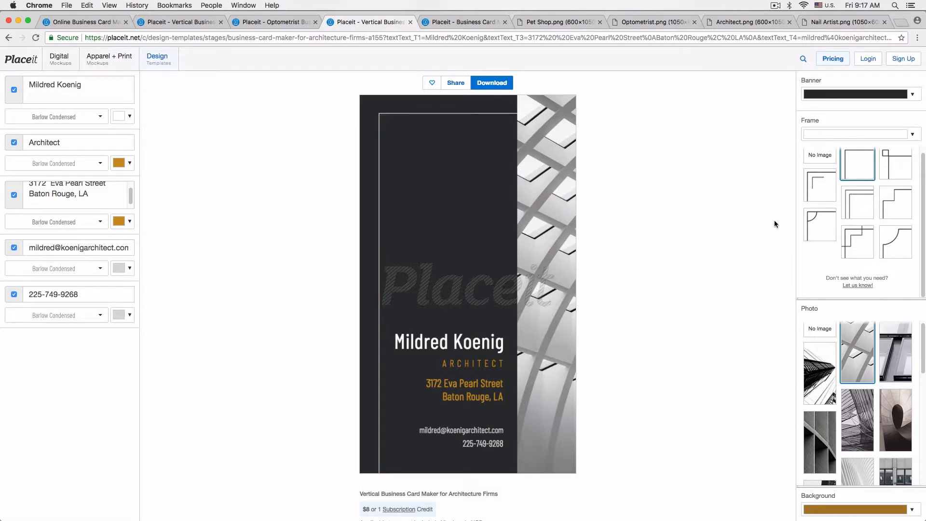
click(895, 243)
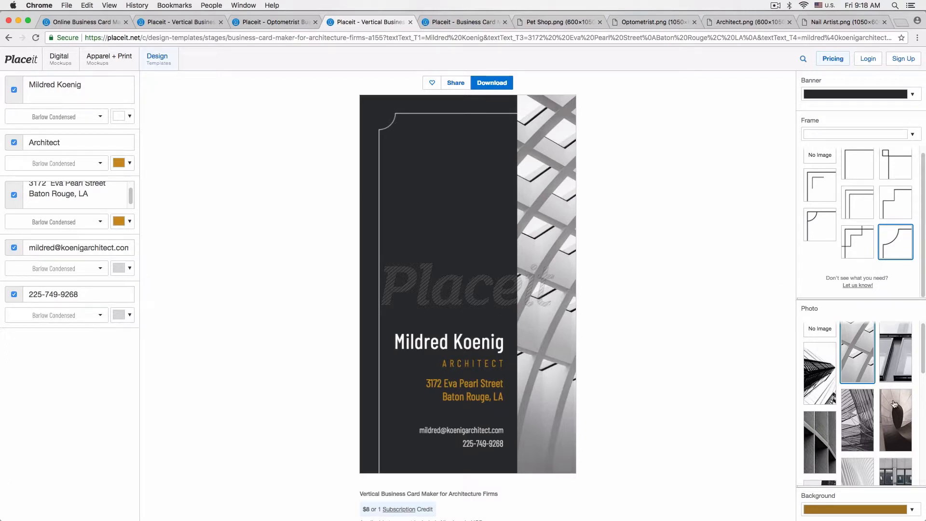
- Change the architect card's photo to the black-and-white swirling facade pattern
scroll(891, 411, down, 5)
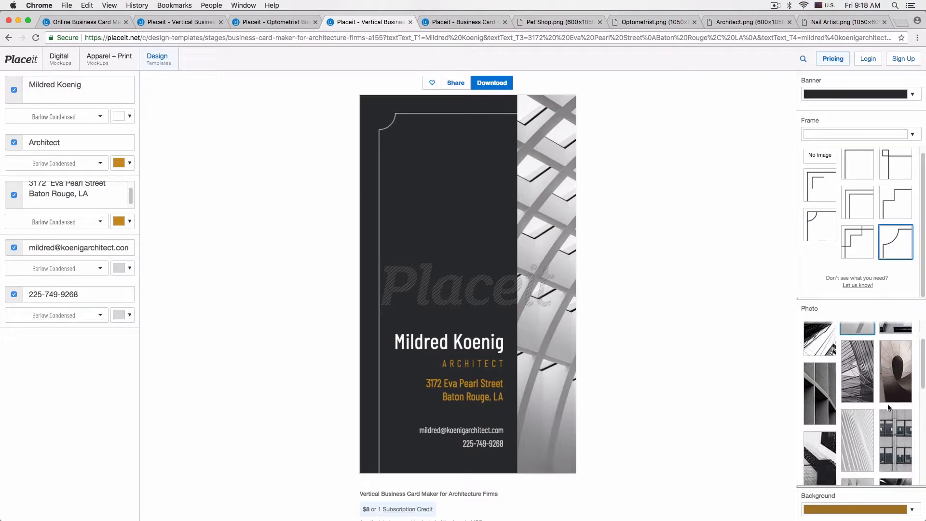
scroll(887, 409, down, 1)
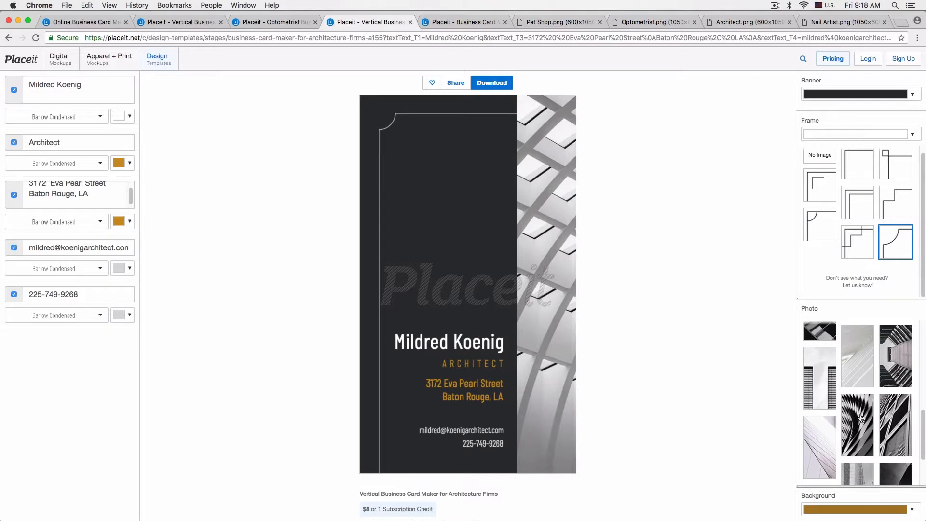
click(861, 418)
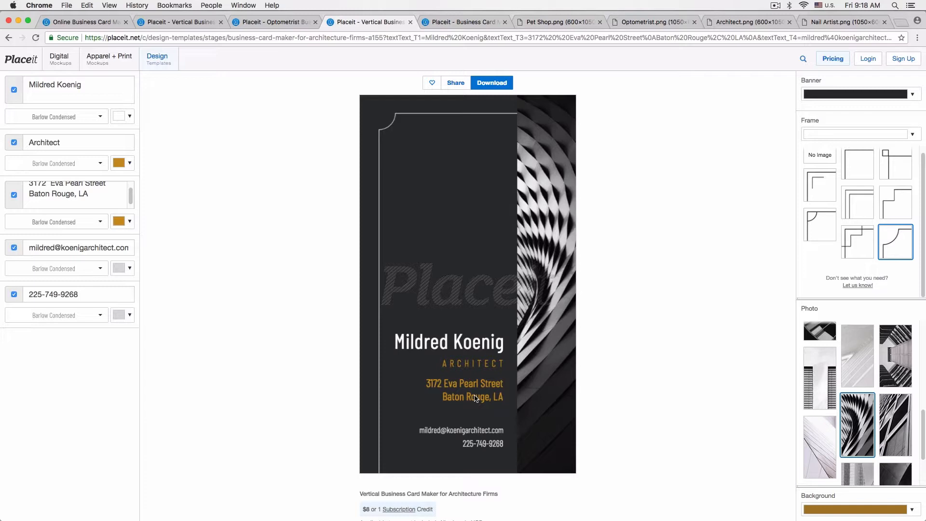
- Set the architect card's banner colour to black
click(886, 98)
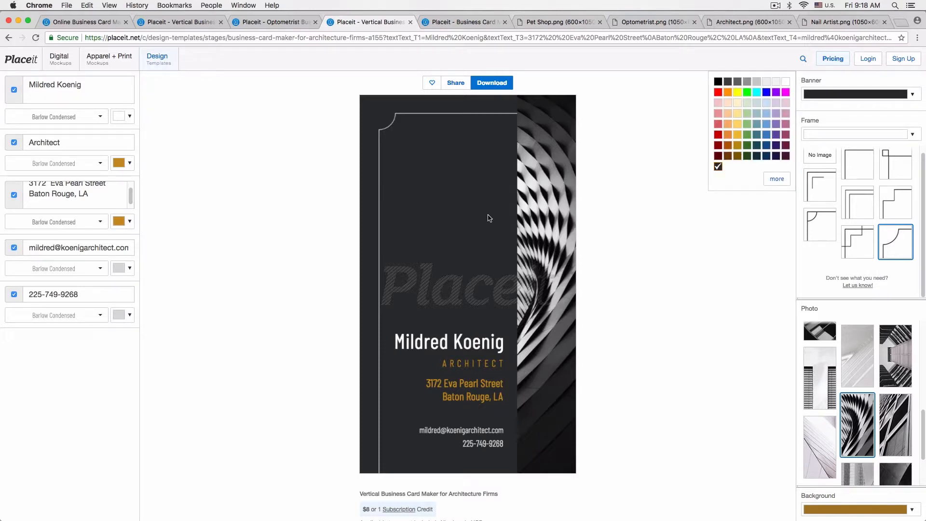
click(779, 177)
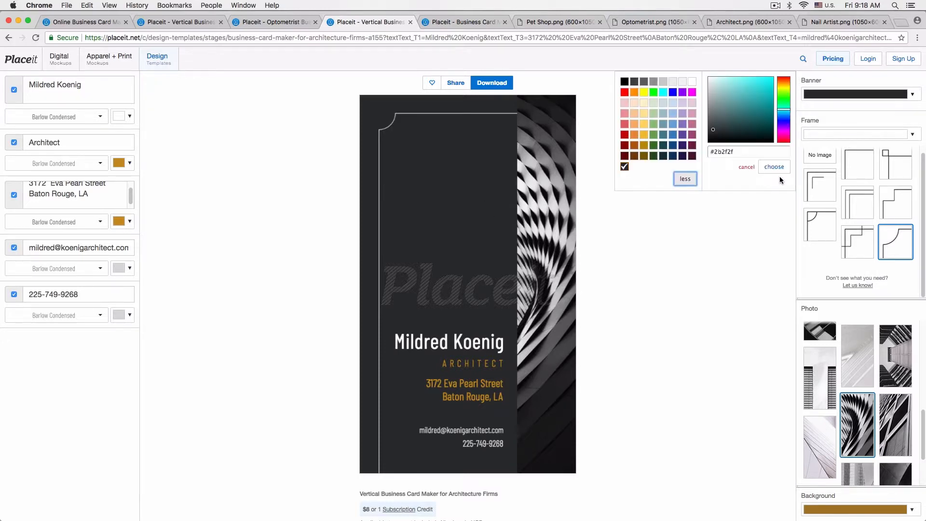
click(625, 81)
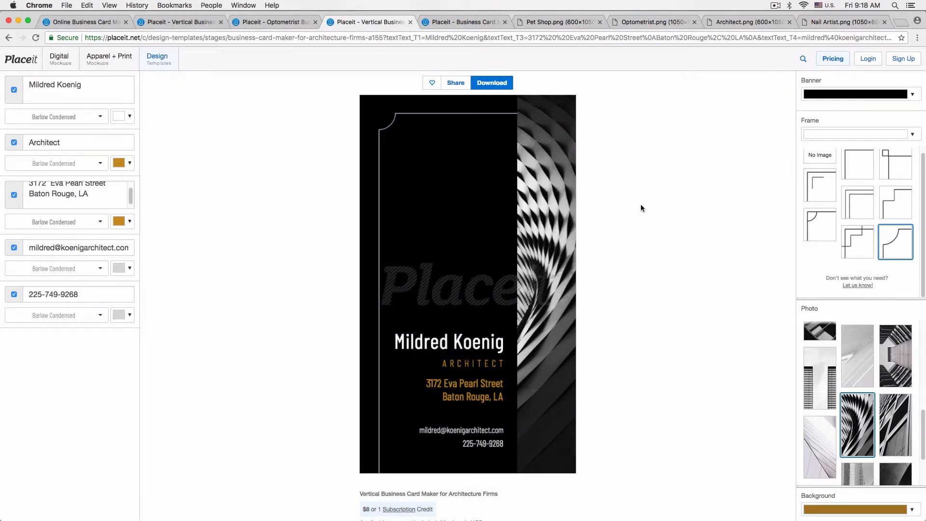
- Set the text colour of the architect card's profession and address to white
click(126, 168)
click(217, 166)
click(125, 223)
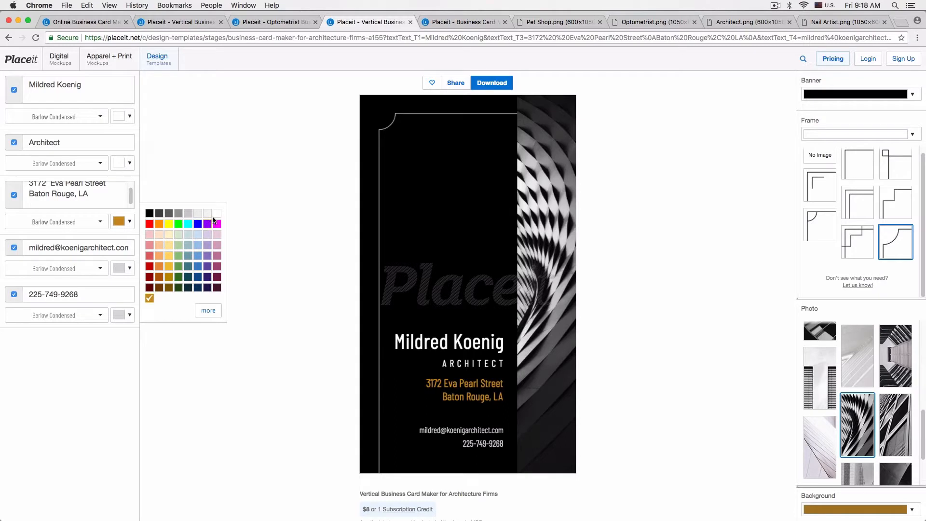
click(217, 214)
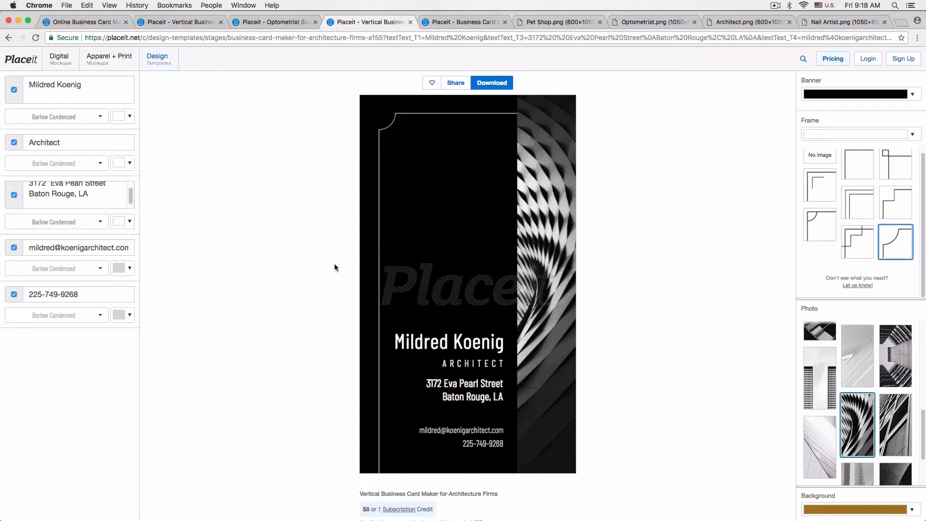
- Set the architect card's banner to white and its name, profession and address text and frame to black
click(858, 97)
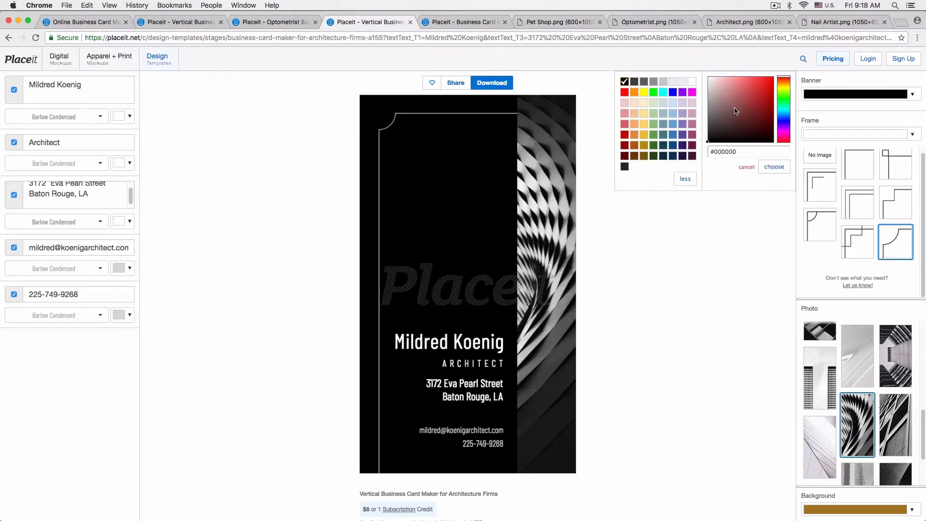
click(692, 82)
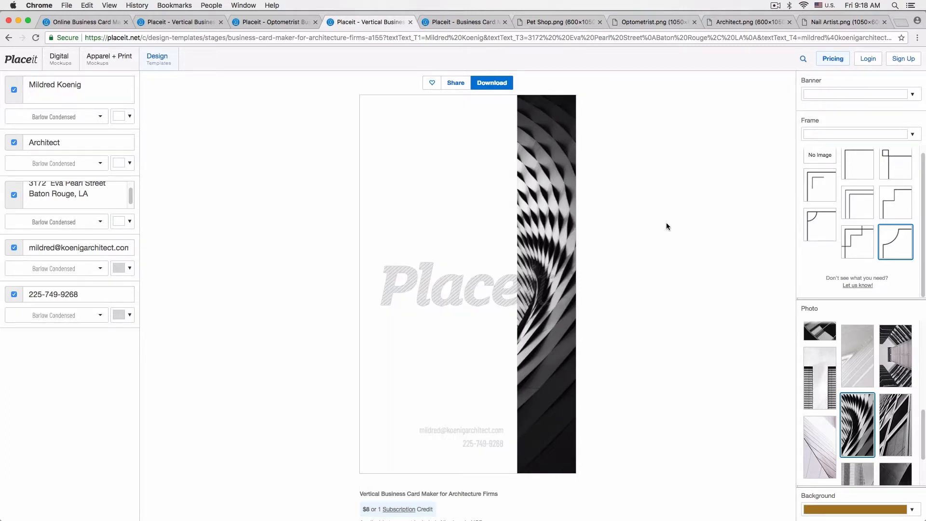
click(130, 117)
click(150, 108)
click(128, 163)
click(149, 166)
click(129, 222)
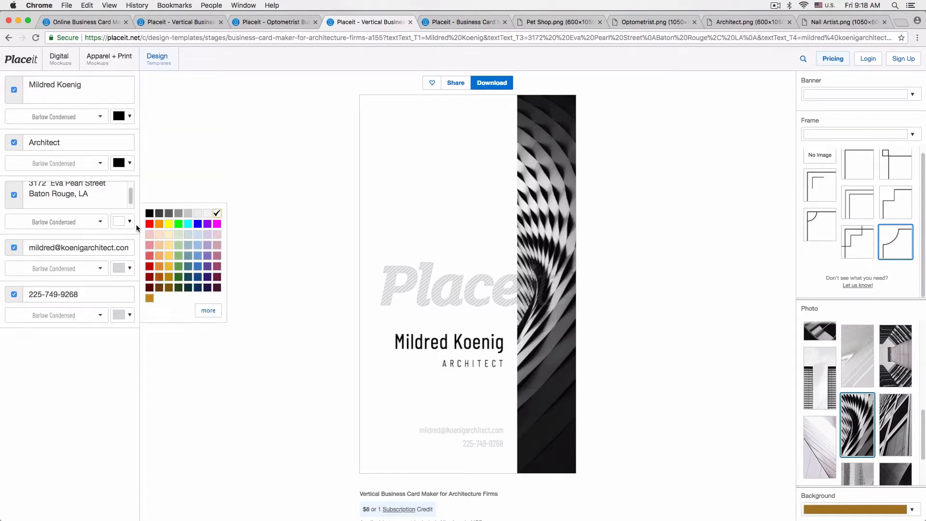
click(149, 214)
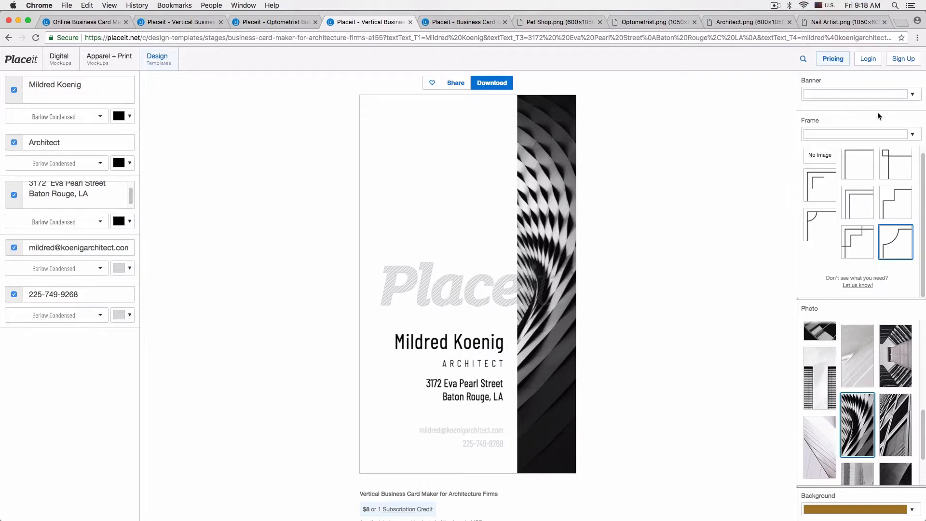
click(891, 134)
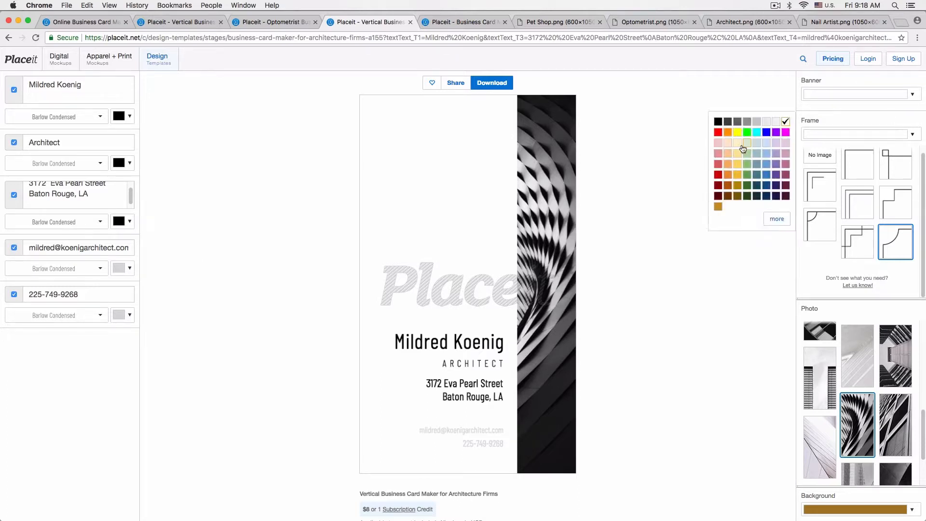
click(718, 122)
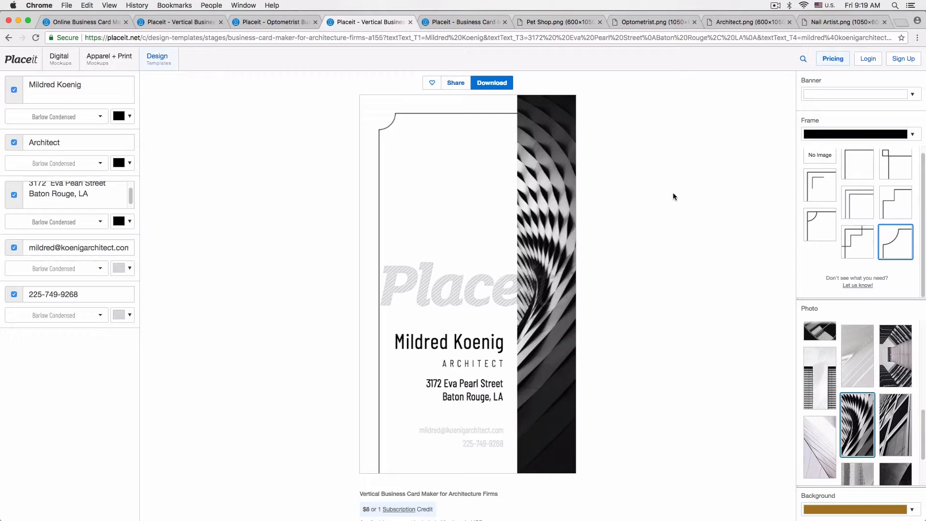
- Switch to the nail artist card template and replace its name text with the nail artist's full name copied from the Sublime Text notes
click(484, 22)
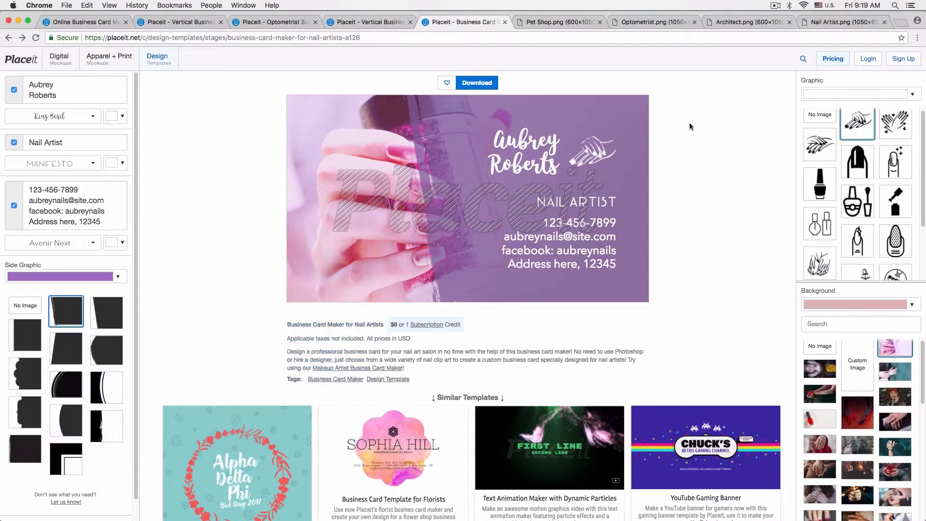
key(ctrl+Up)
click(101, 347)
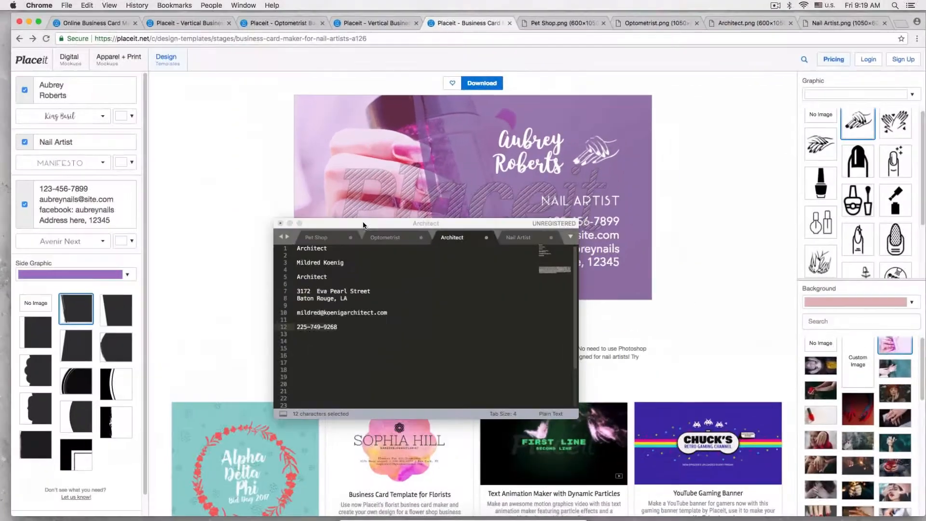
click(533, 232)
drag(337, 272, 306, 264)
key(super+c)
click(266, 223)
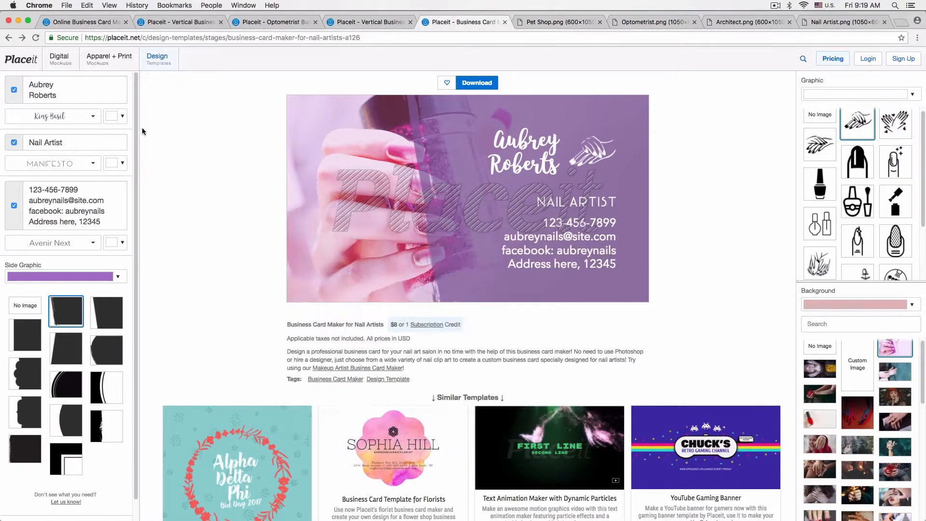
drag(72, 91, 2, 74)
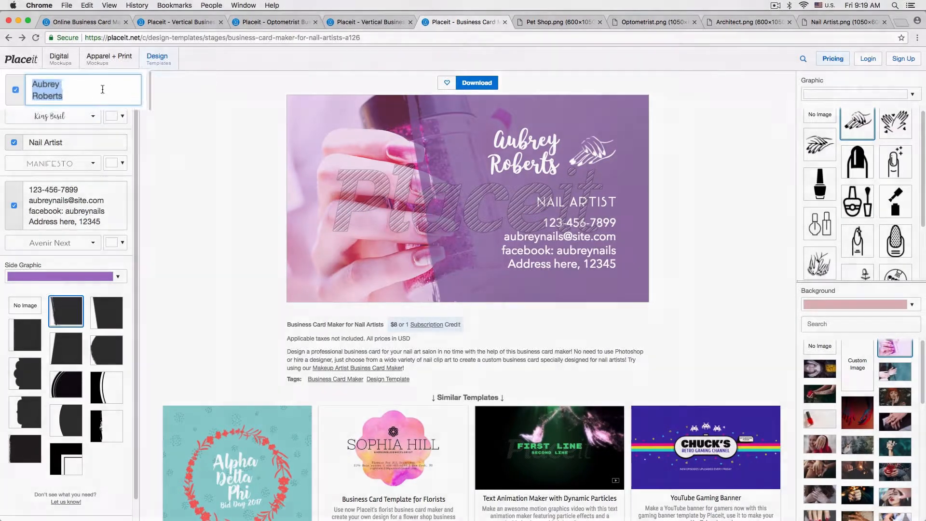
key(super+v)
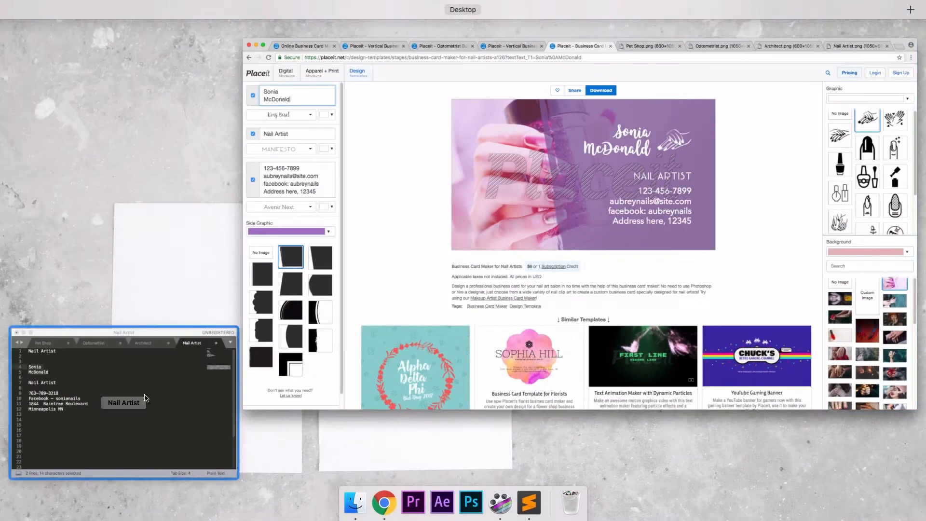
- Replace the nail artist card's contact text with the artist's phone number, Facebook handle and address copied from the Sublime Text notes
click(124, 398)
drag(355, 288, 289, 290)
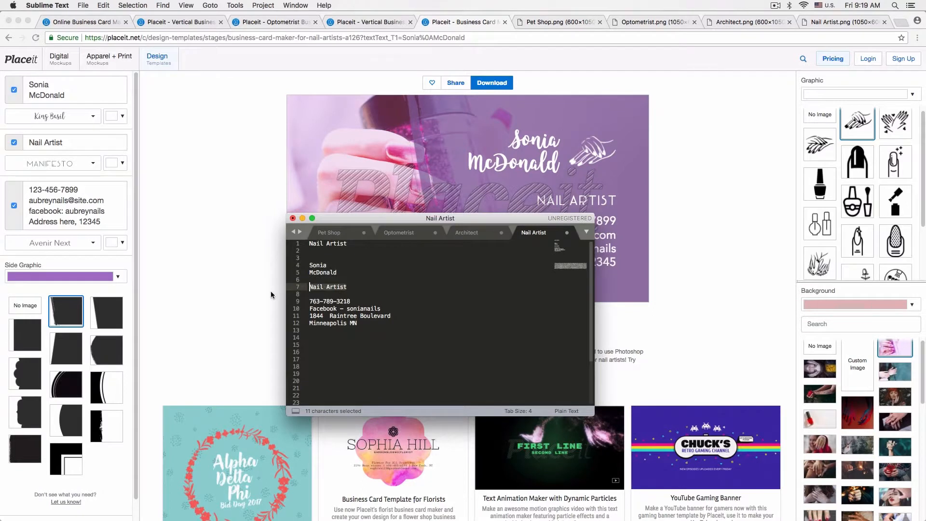
drag(297, 323, 299, 297)
key(super+c)
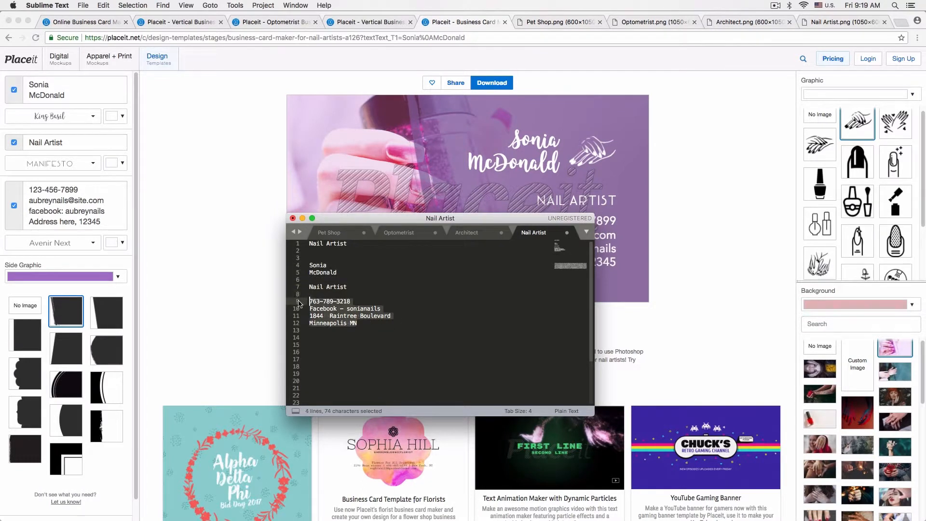
click(107, 207)
click(107, 207)
key(super+a)
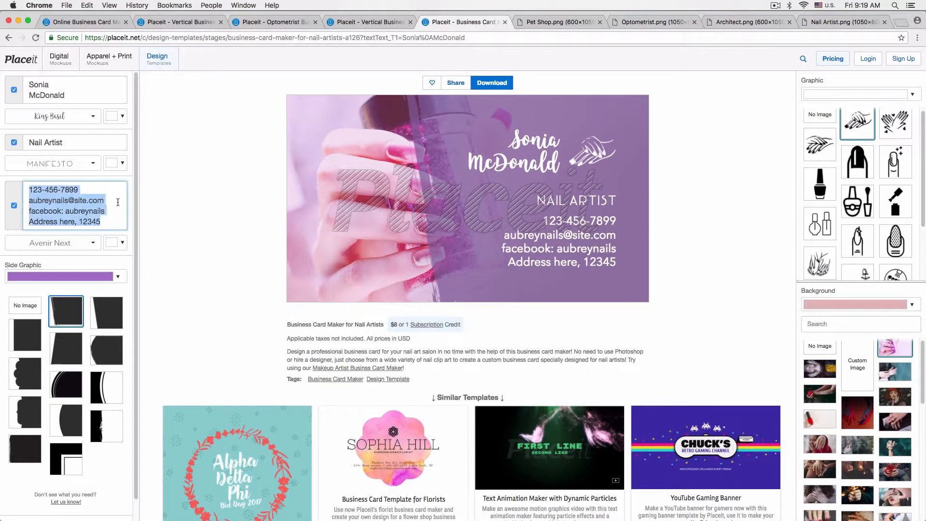
key(super+v)
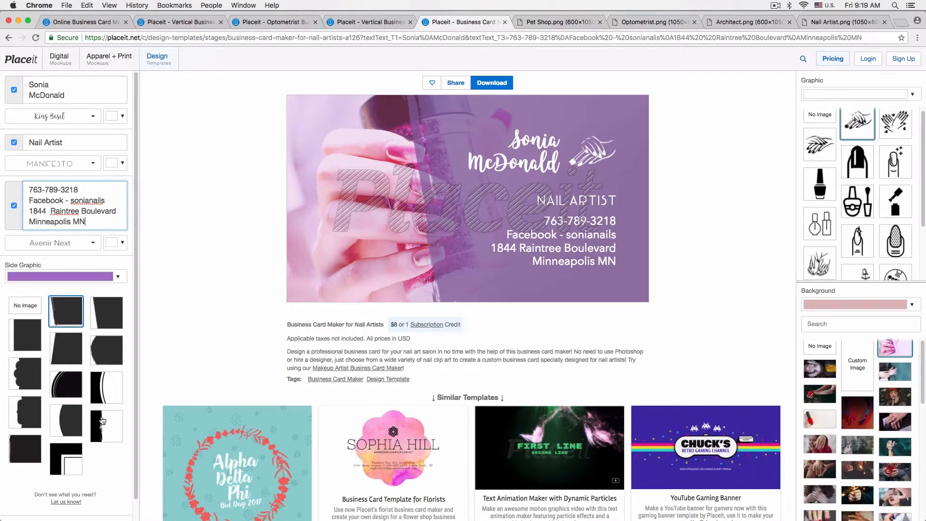
- Change the nail artist card's side graphic to the shape with a curved edge and set its colour to bright pink #f035d2
click(63, 427)
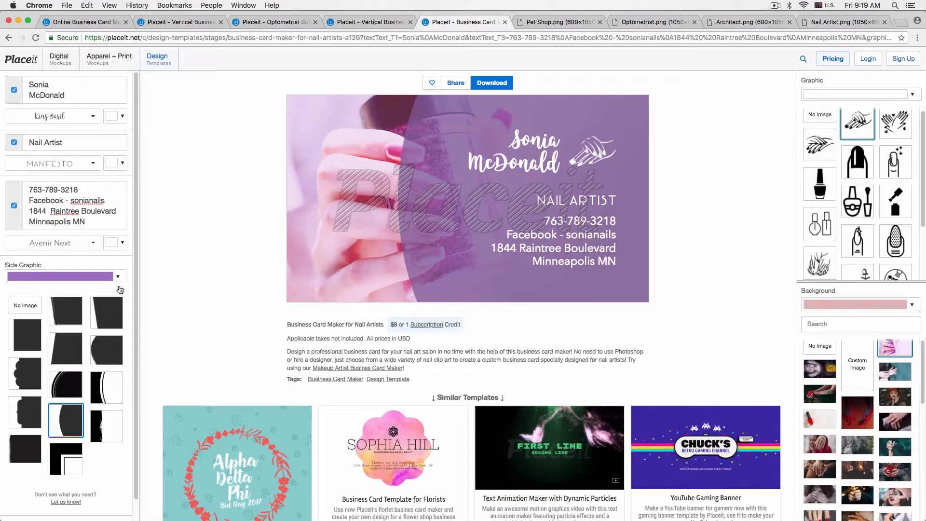
click(104, 276)
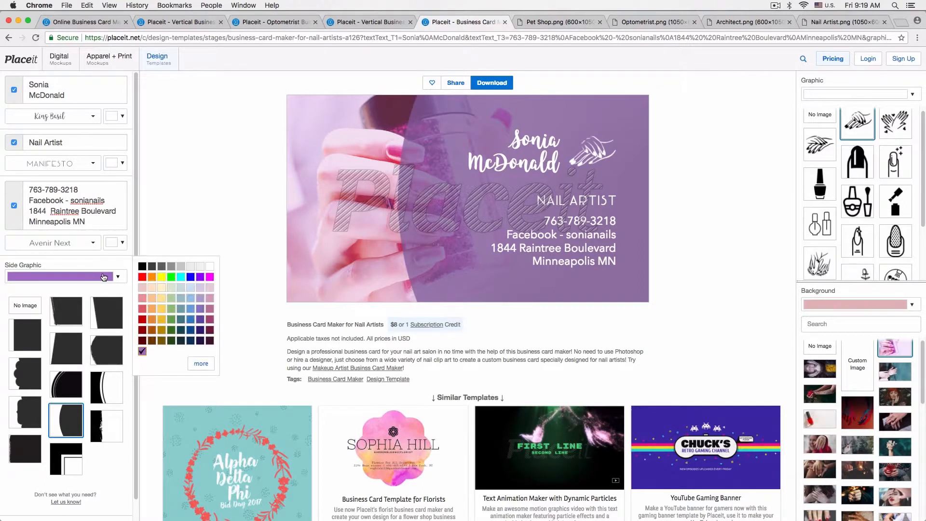
click(201, 365)
drag(303, 313, 304, 322)
drag(284, 291, 276, 268)
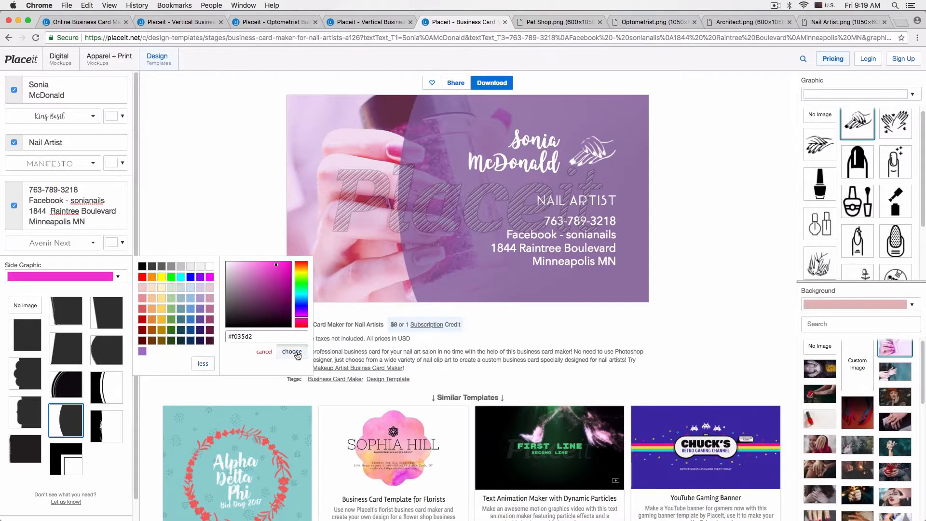
click(292, 351)
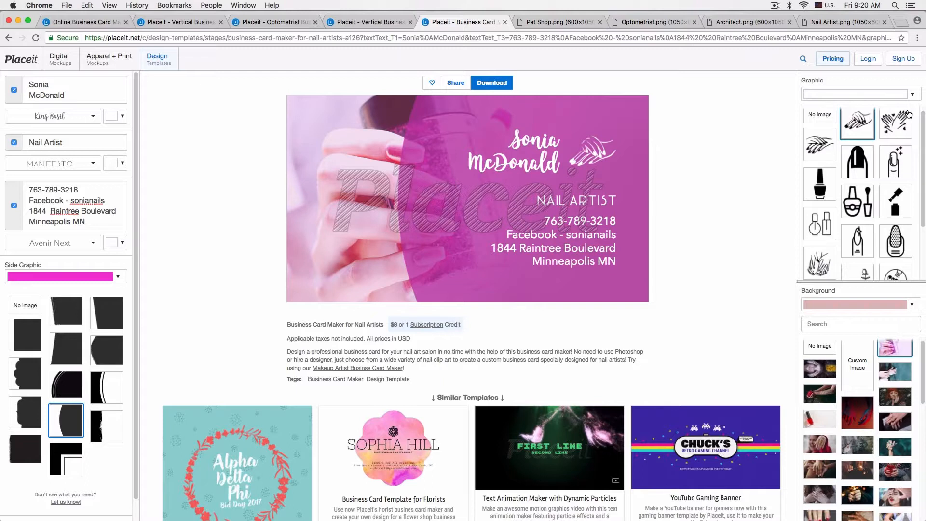
- Replace the hand graphic beside the nail artist's name with the solid nail polish bottle
scroll(830, 144, up, 1)
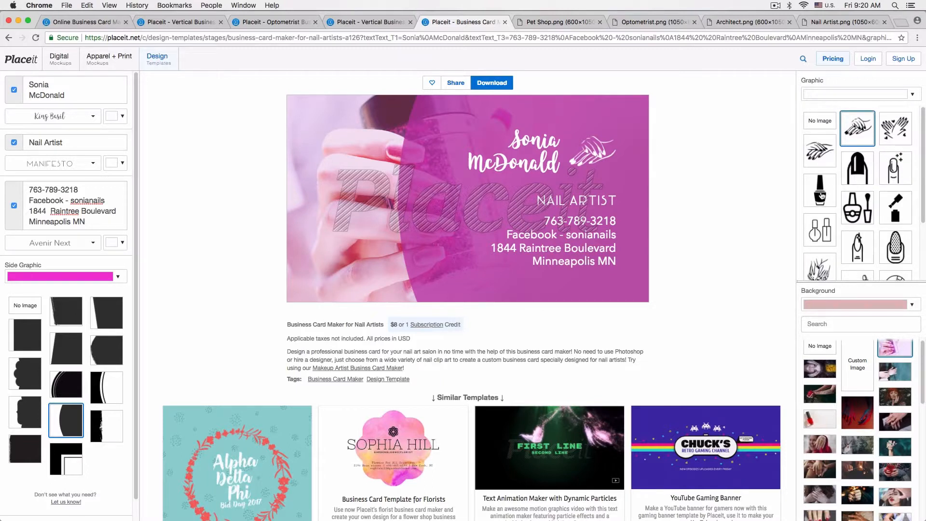
scroll(905, 169, down, 3)
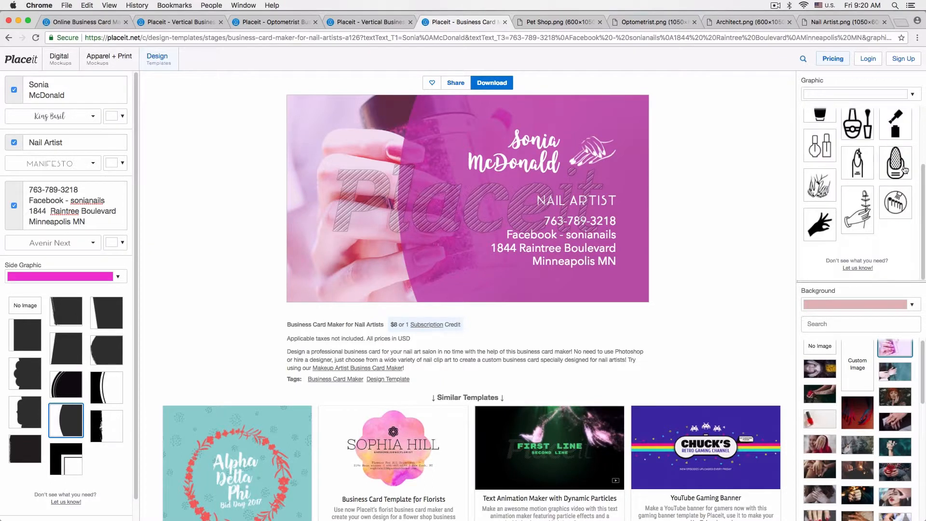
scroll(905, 168, up, 3)
click(822, 190)
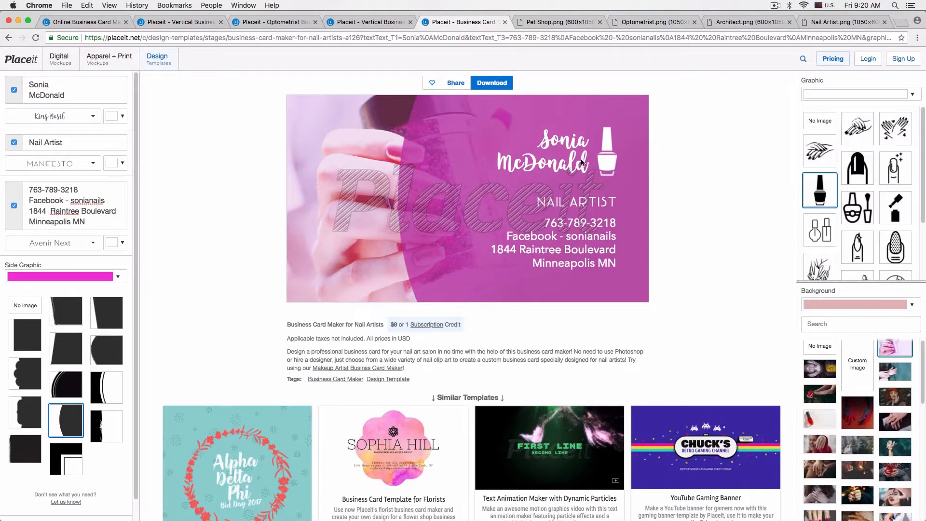
- Try the Pacifico and Sacramento fonts on the nail artist's name and settle on Pacifico
click(71, 122)
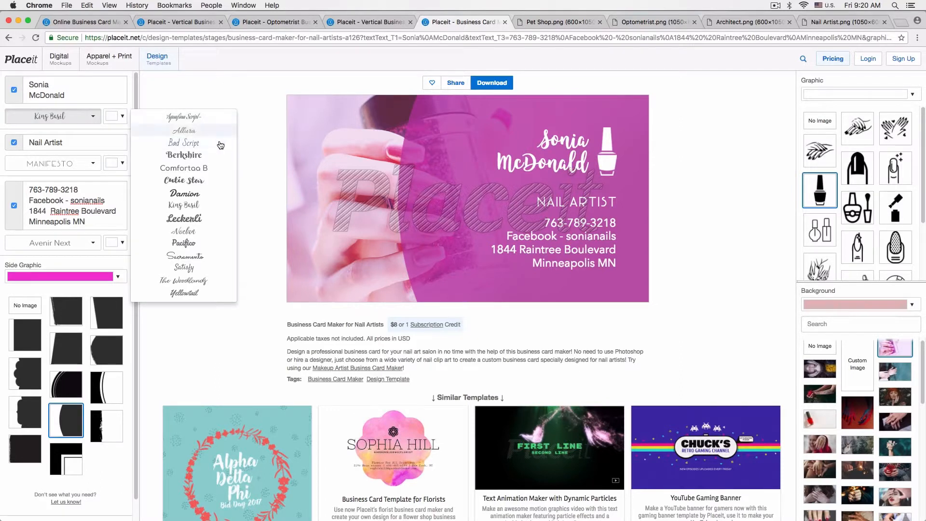
click(198, 243)
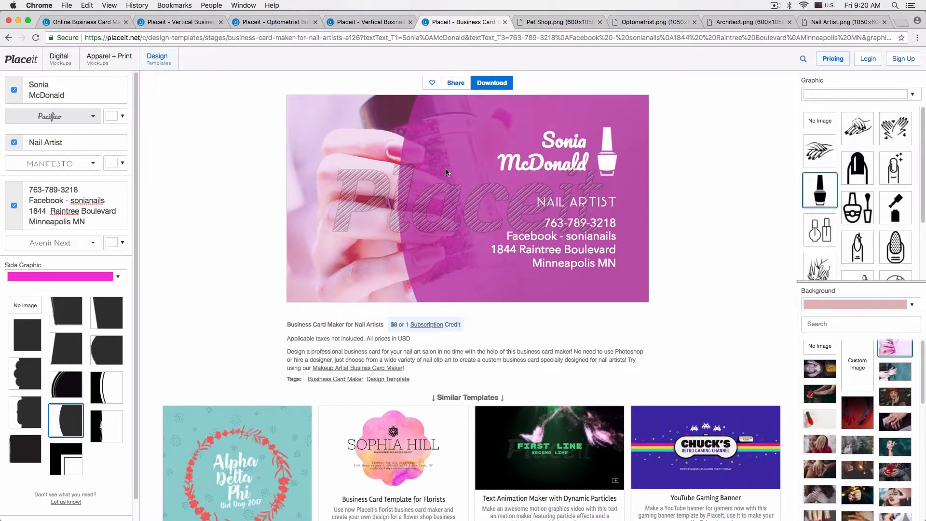
click(87, 117)
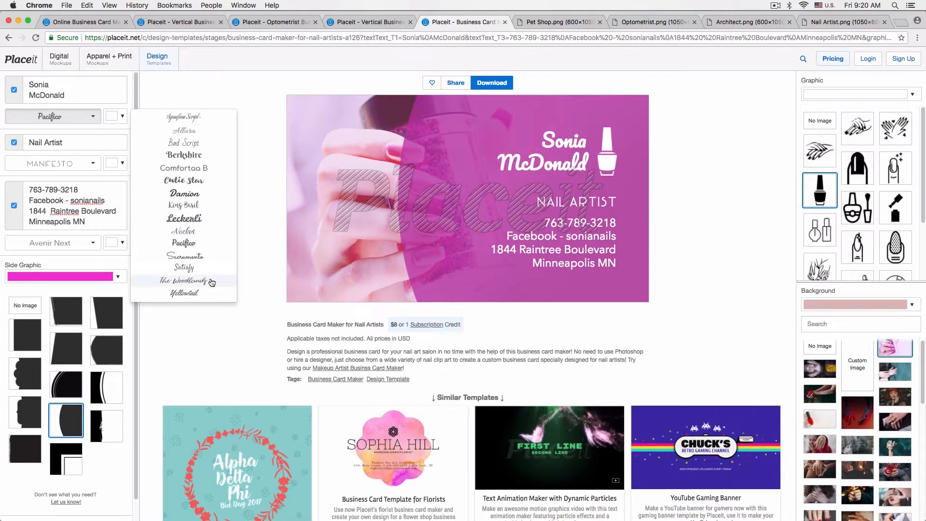
click(184, 255)
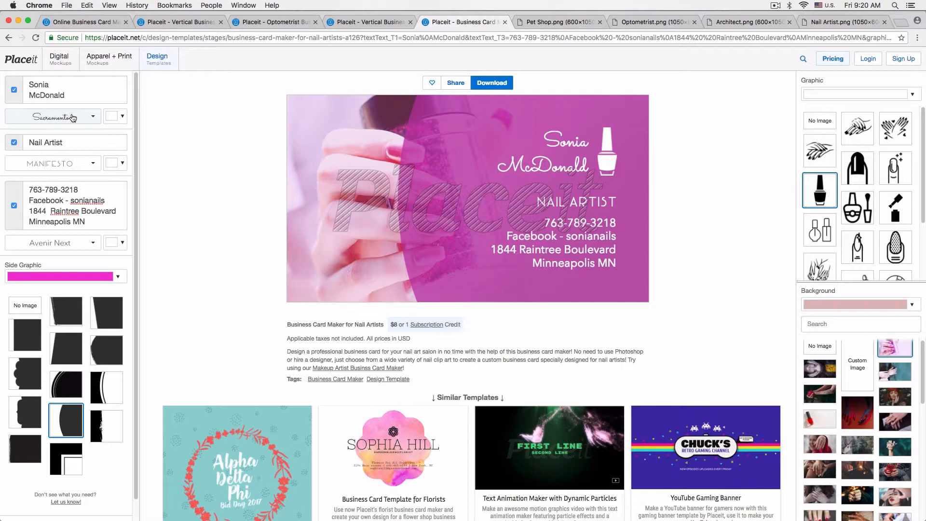
click(72, 117)
click(192, 251)
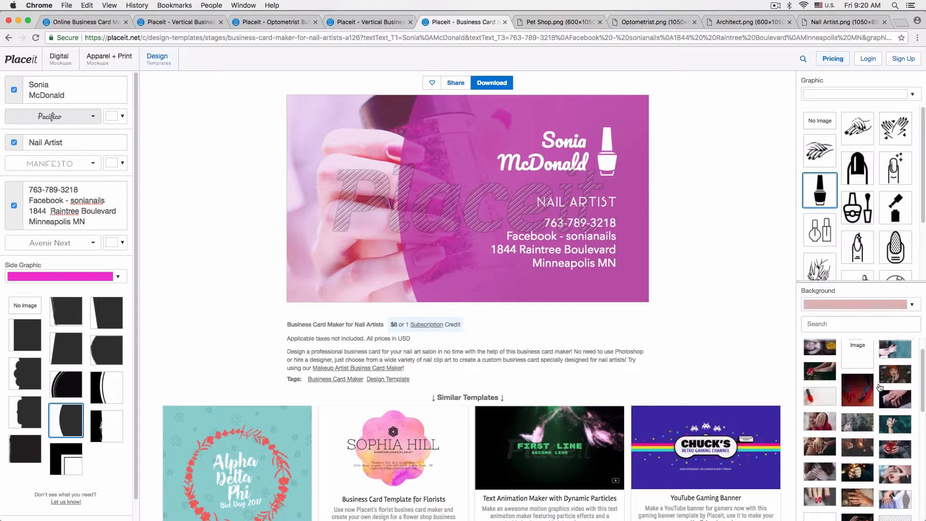
- Try other hand photos as the card's background and choose the one of a woman holding her hand over her face
scroll(880, 387, down, 4)
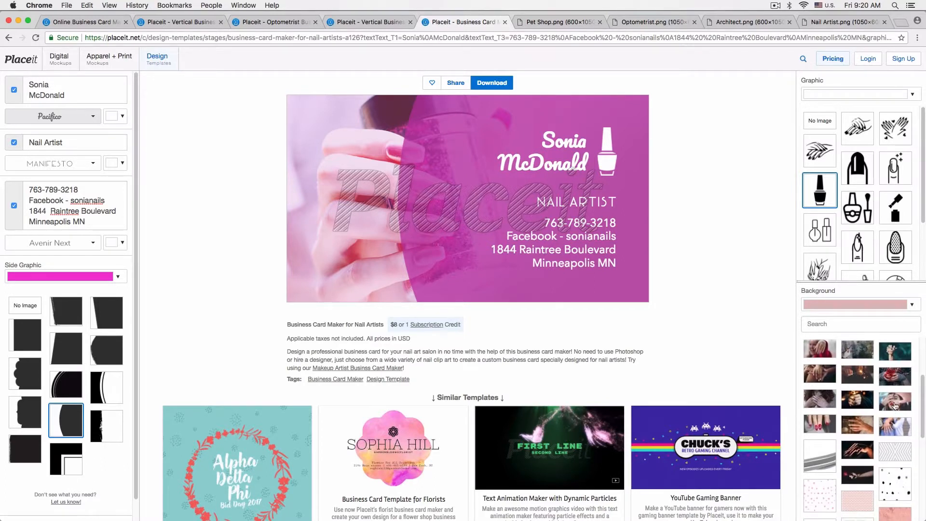
click(868, 424)
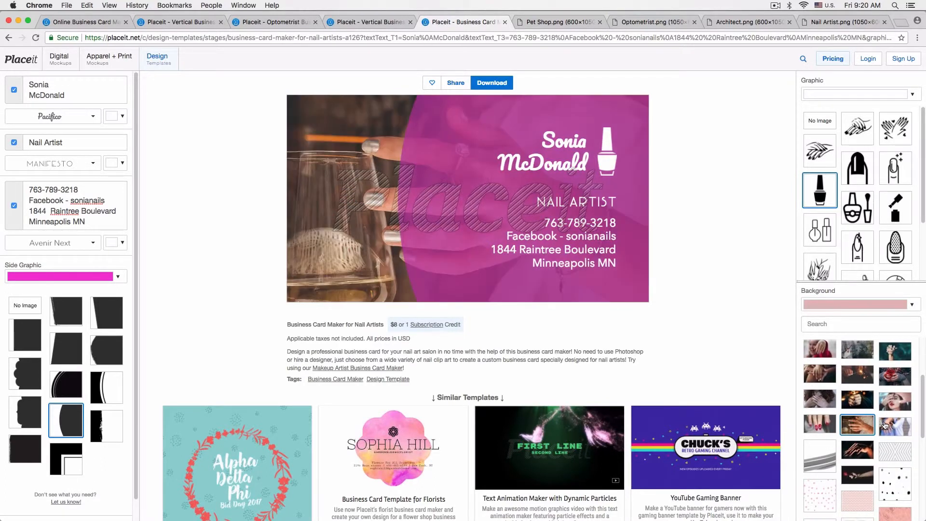
click(868, 407)
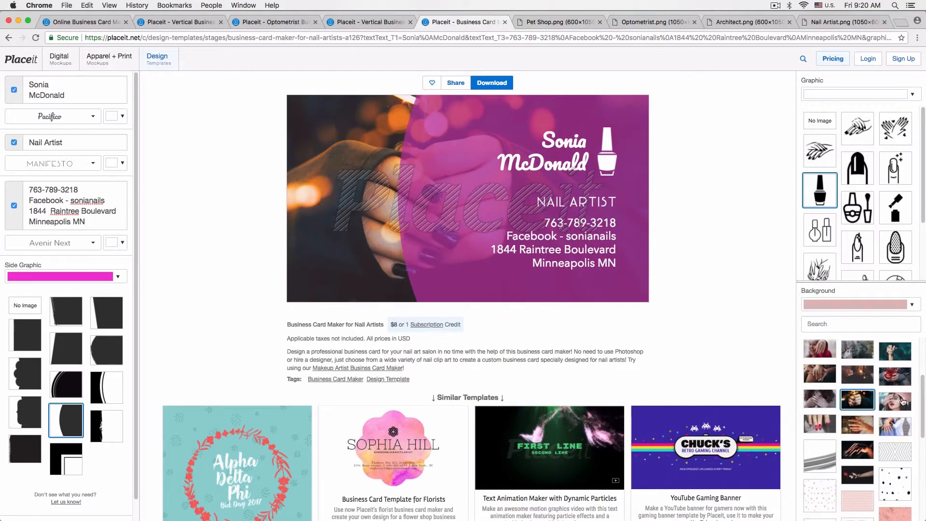
click(898, 402)
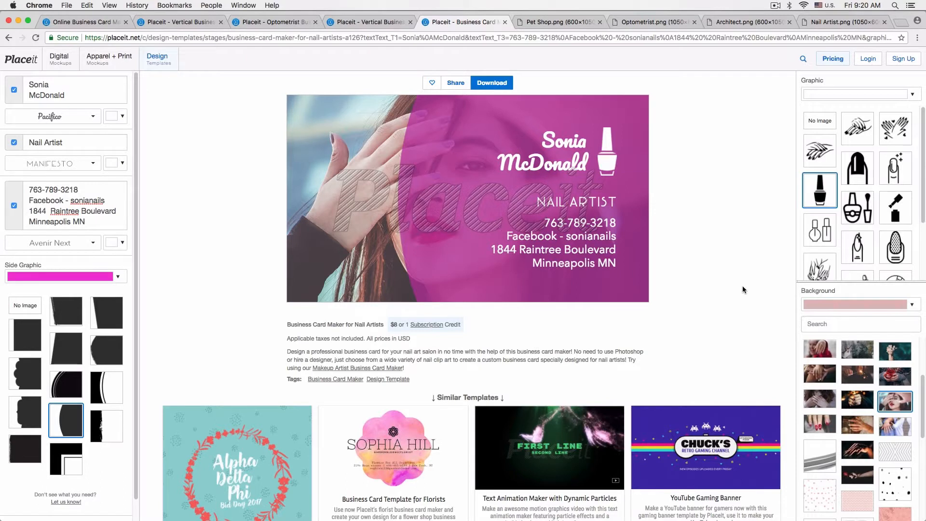
- Try black as the card's background colour, set it to light blue, and start downloading the card
scroll(851, 391, up, 3)
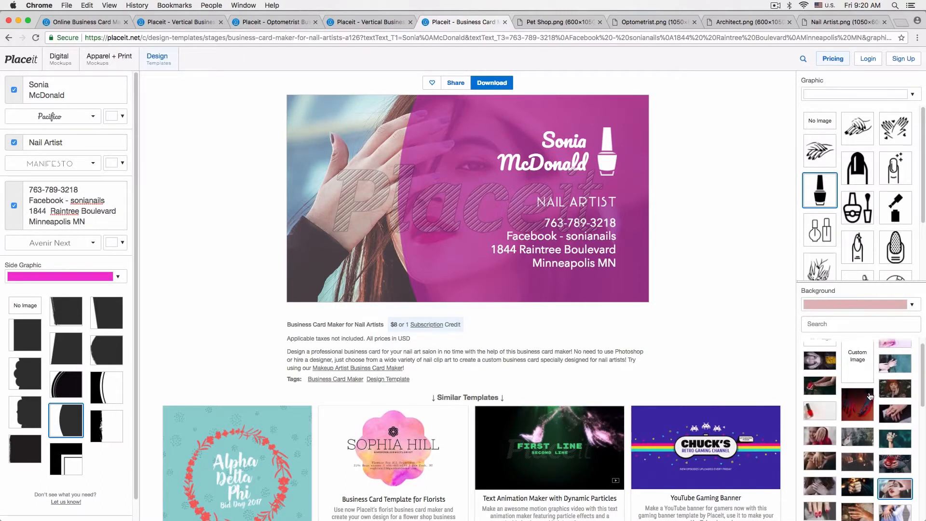
scroll(868, 396, up, 1)
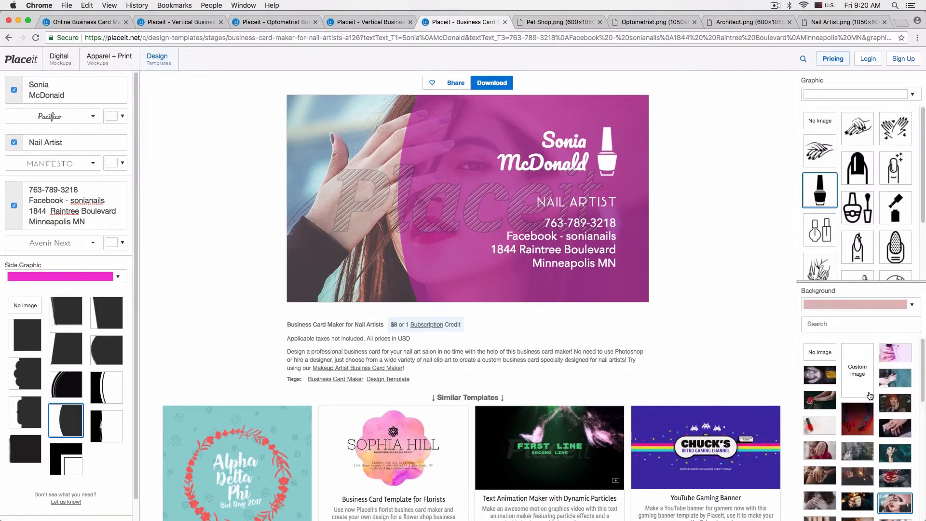
click(844, 310)
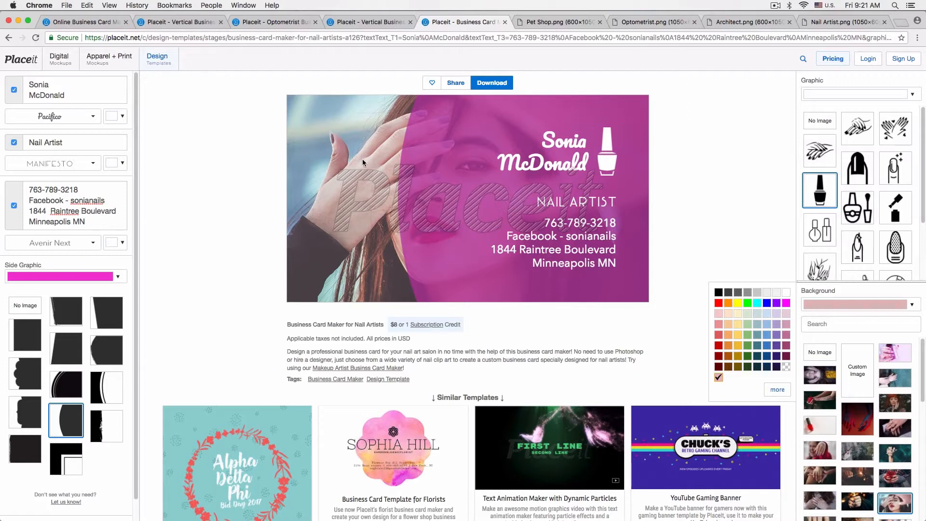
click(718, 293)
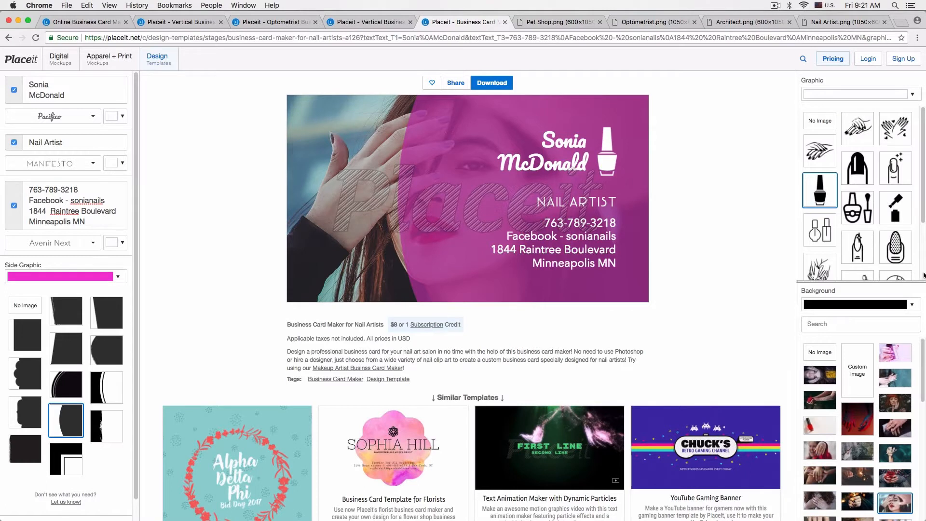
click(867, 308)
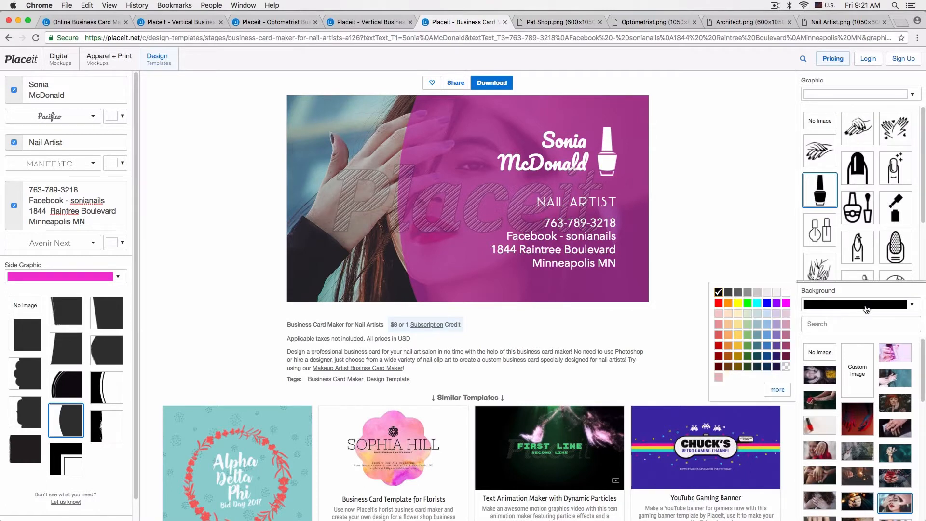
click(769, 318)
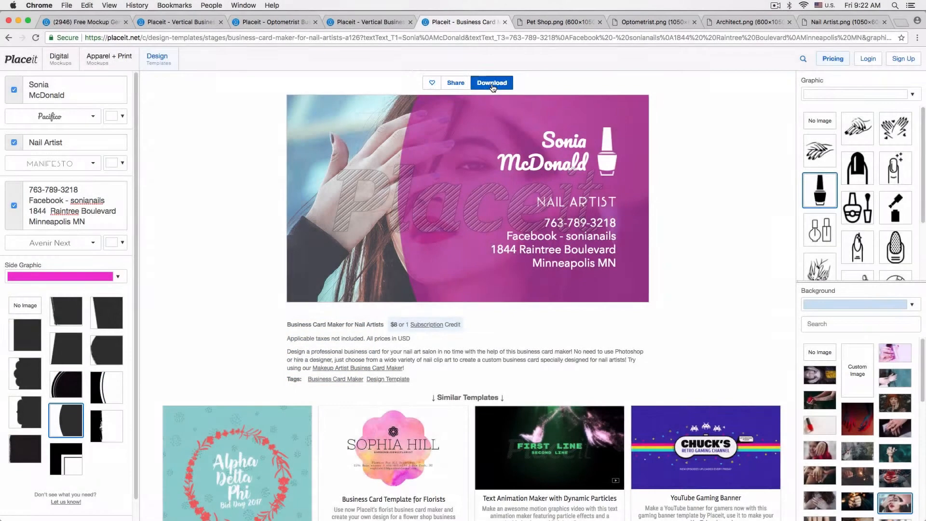
click(492, 83)
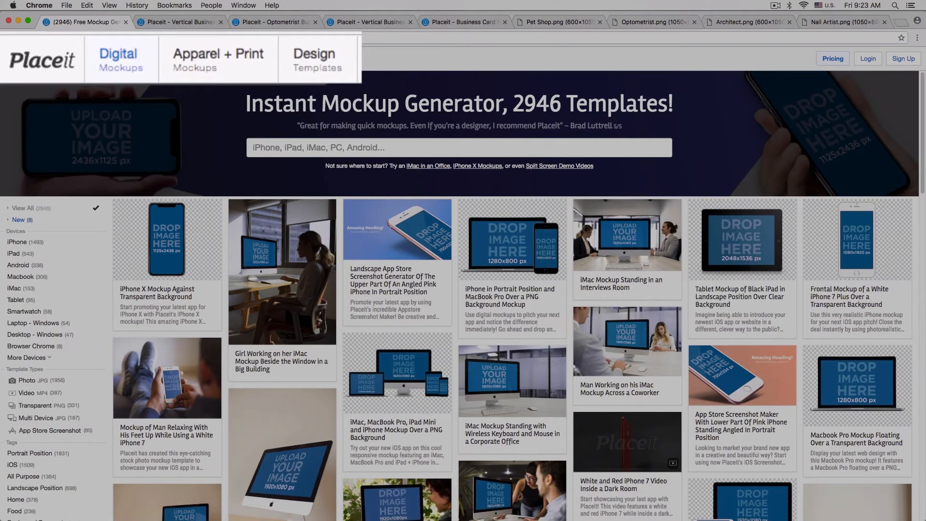
- Open the Business Card Maker category of the design templates from the mockup generator page
mouse_move(314, 73)
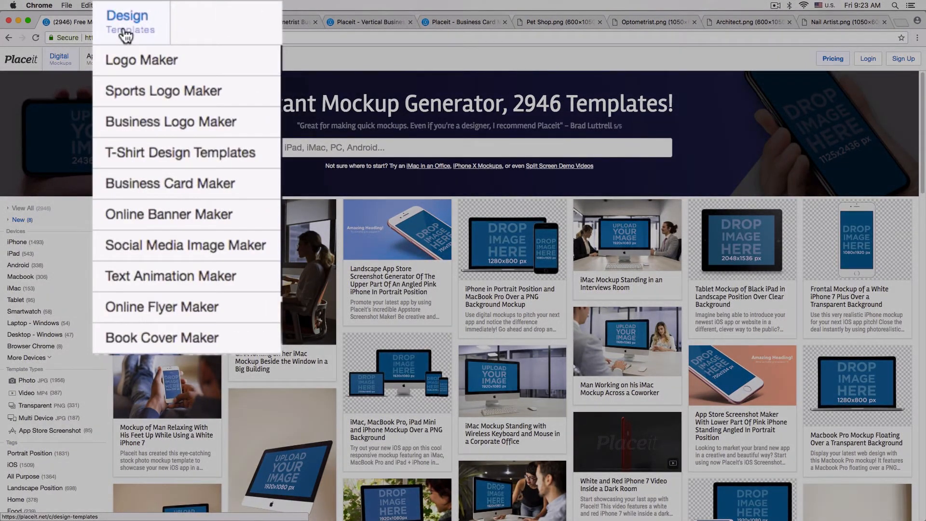
click(187, 142)
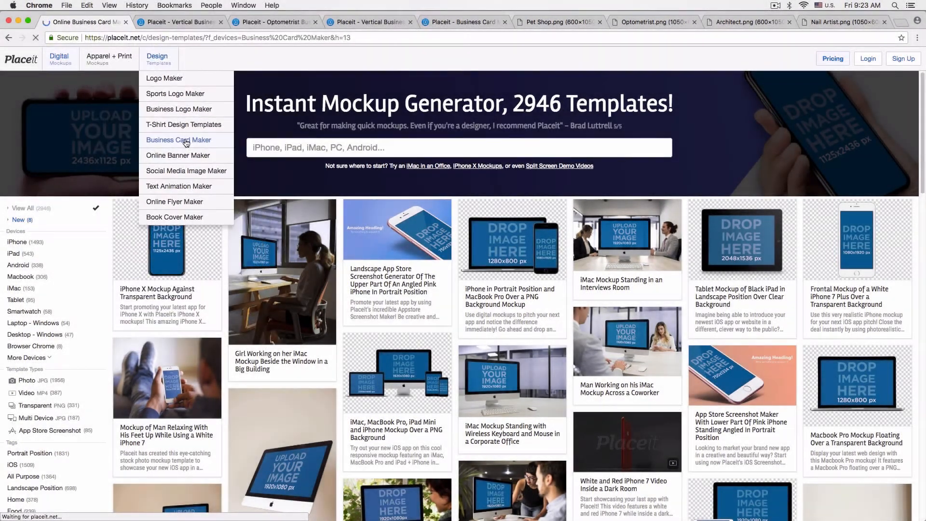